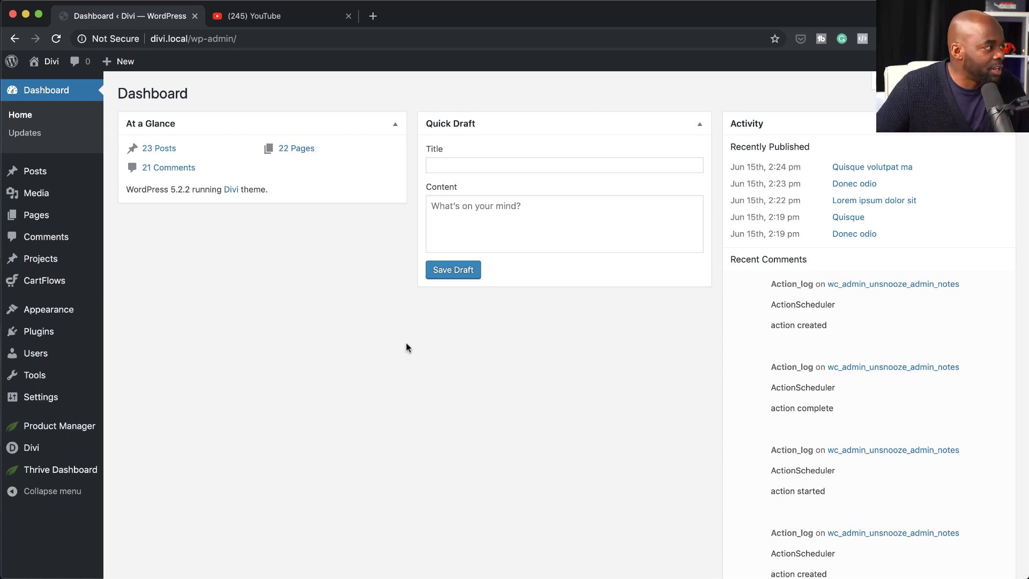
Create a new page titled "new feature" and start building it from scratch with the Divi Builder.
{"action": "mouse_move", "coordinate": [50, 216]}
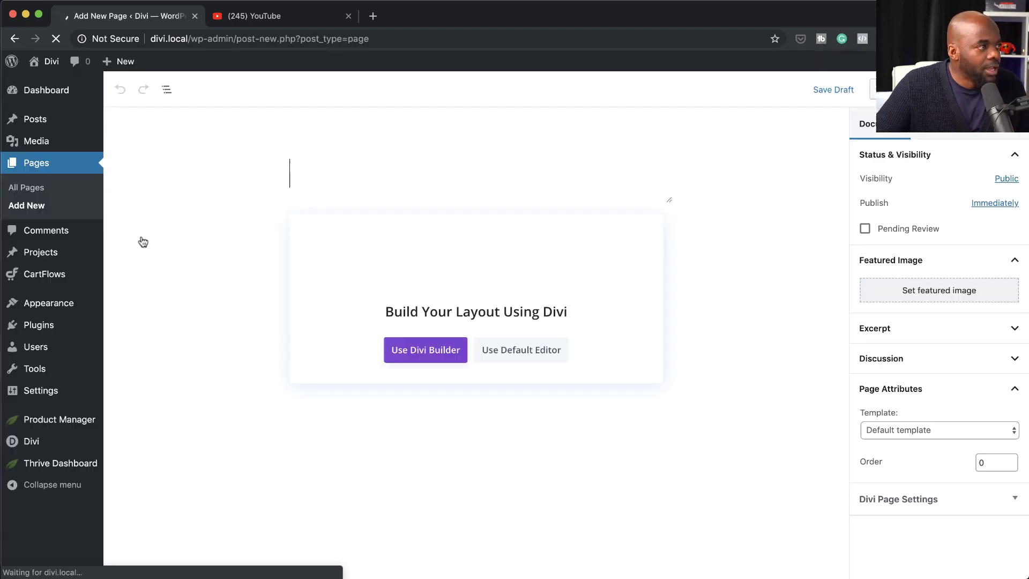
{"action": "type", "text": "new feature"}
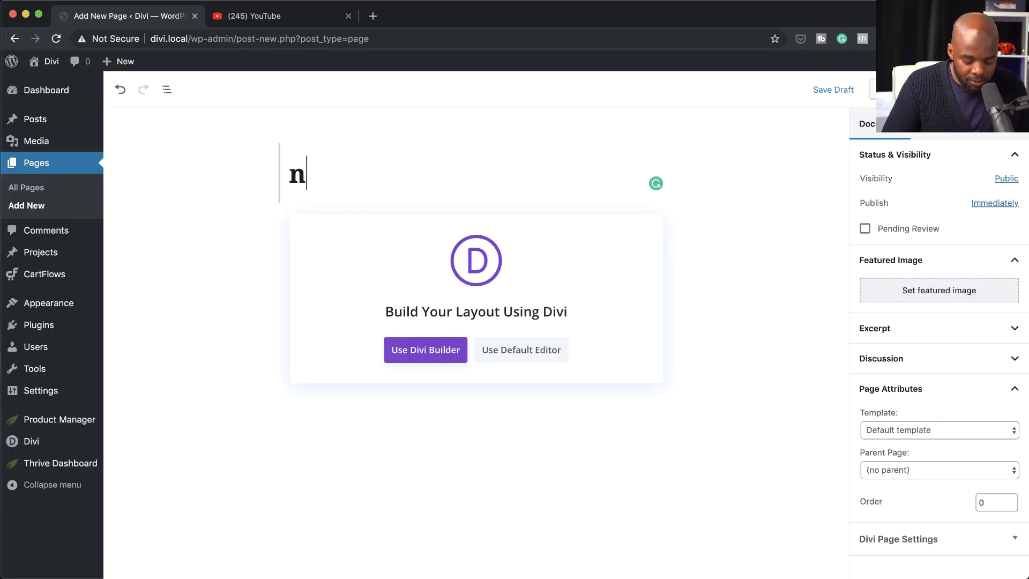
{"action": "left_click", "coordinate": [431, 352]}
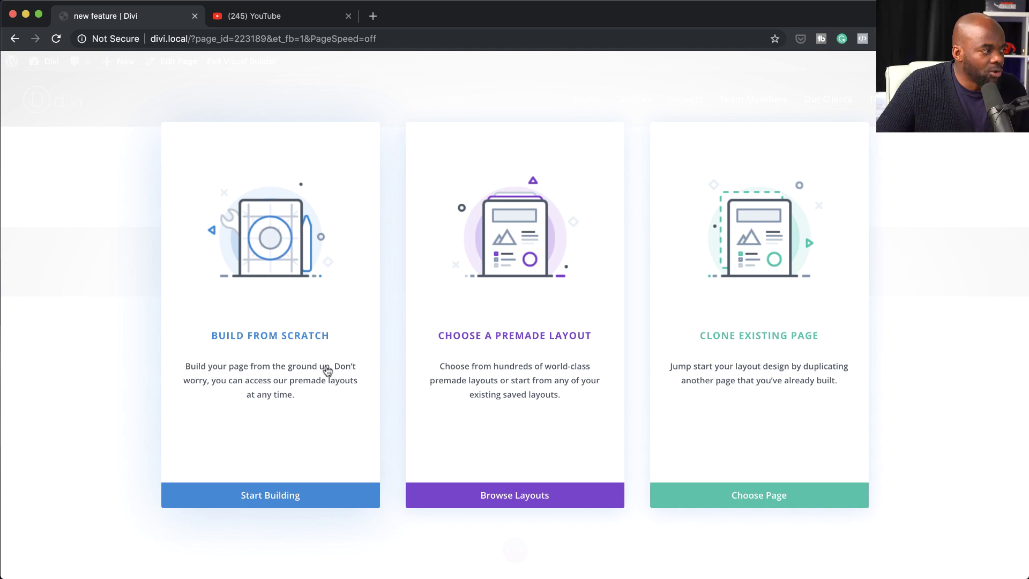
{"action": "left_click", "coordinate": [299, 341]}
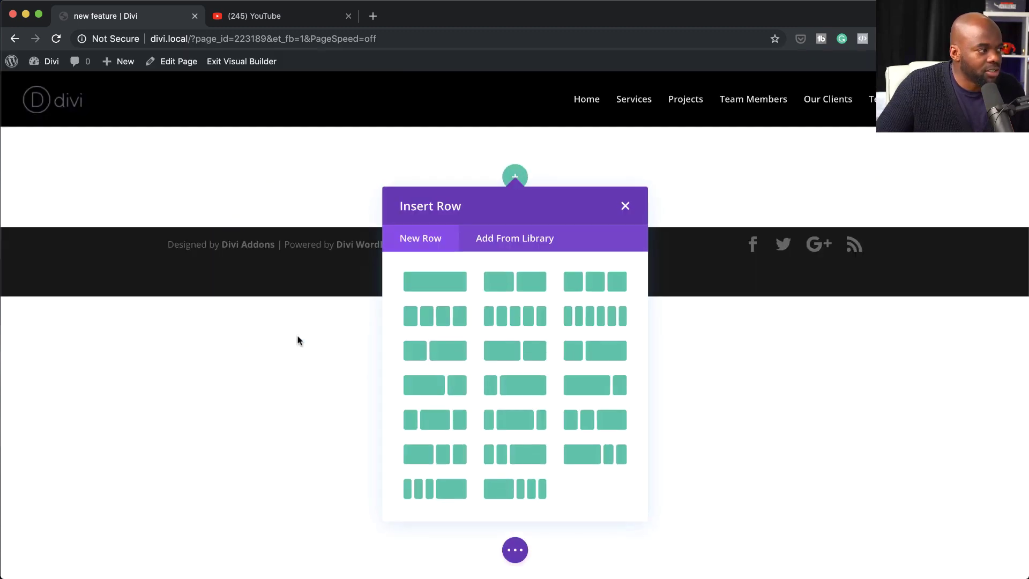
Insert a row of three equal columns without a module and add a fourth column after the first one.
{"action": "left_click", "coordinate": [593, 285]}
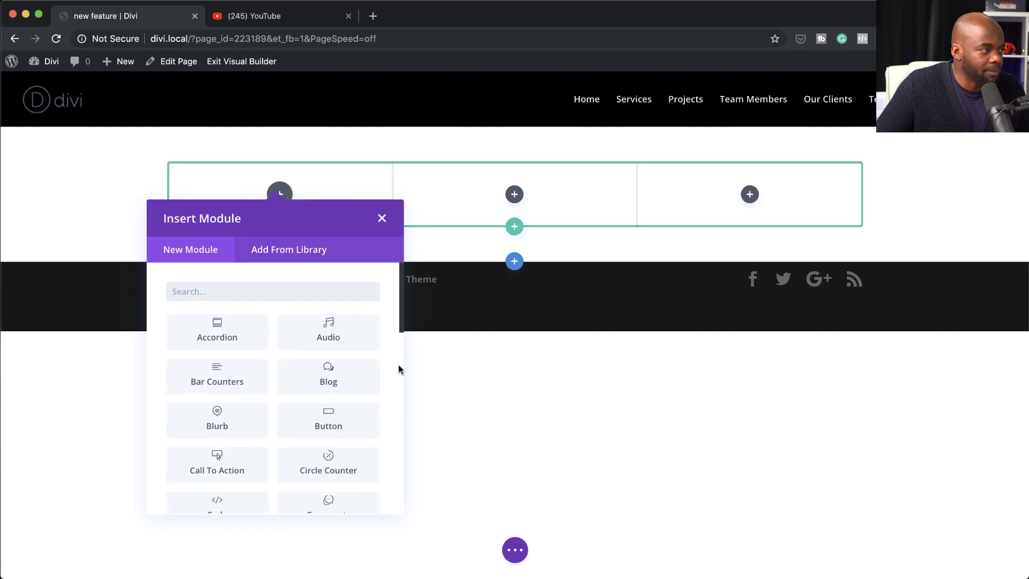
{"action": "left_click", "coordinate": [382, 219]}
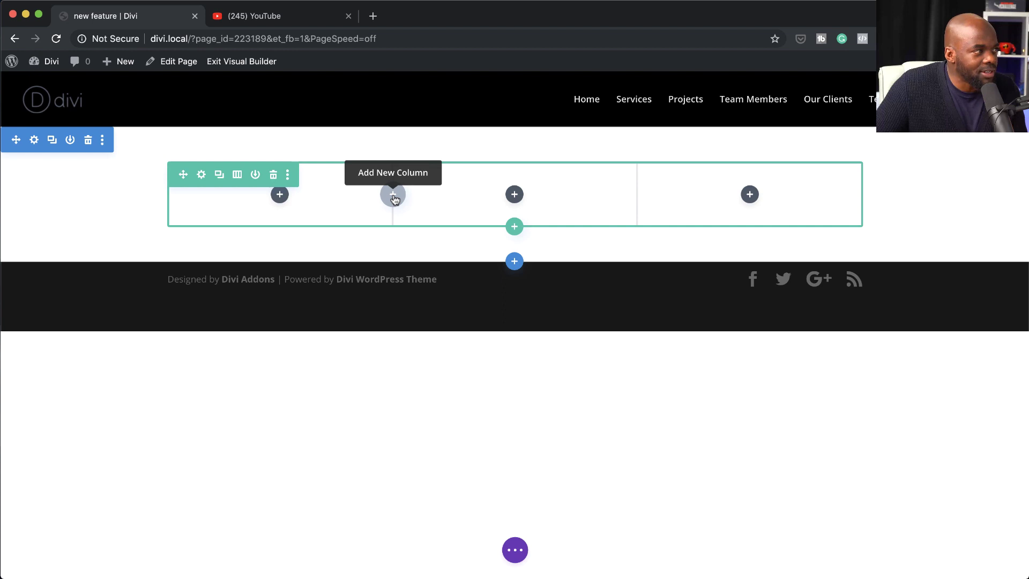
{"action": "left_click", "coordinate": [393, 195]}
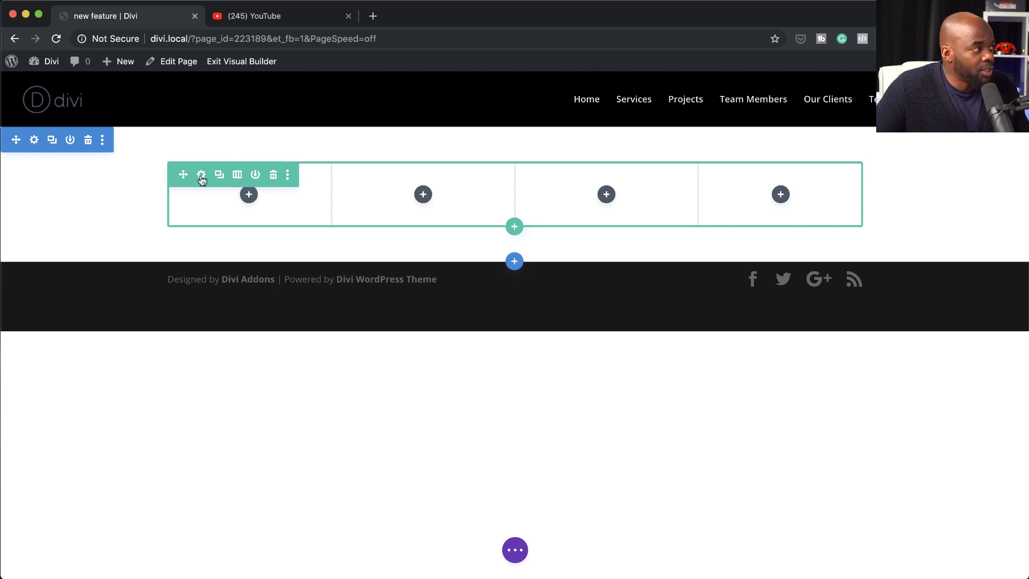
Give the section a black background, save it, and enlarge the section's top and bottom padding directly on the page.
{"action": "left_click", "coordinate": [35, 140]}
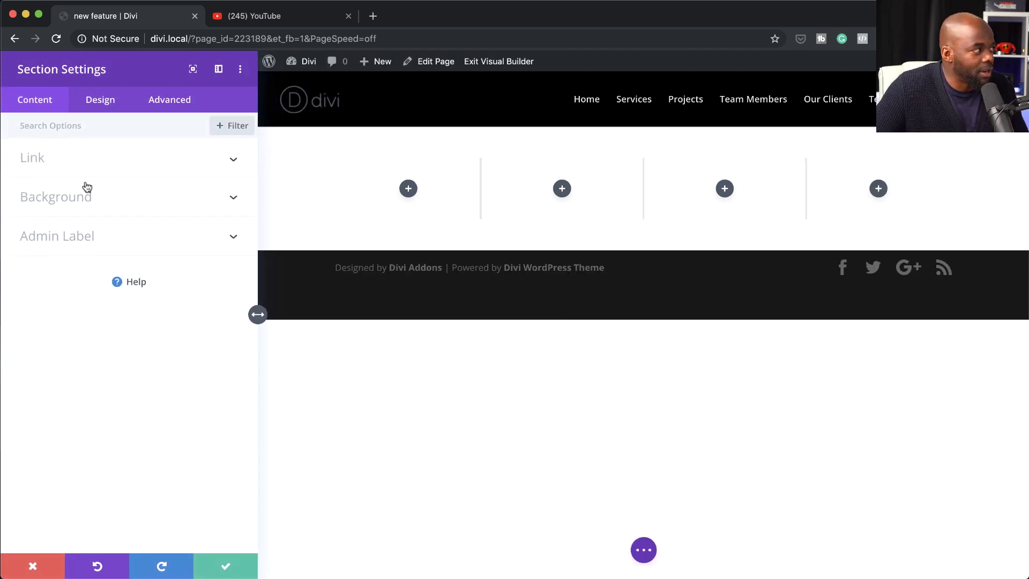
{"action": "left_click", "coordinate": [79, 199]}
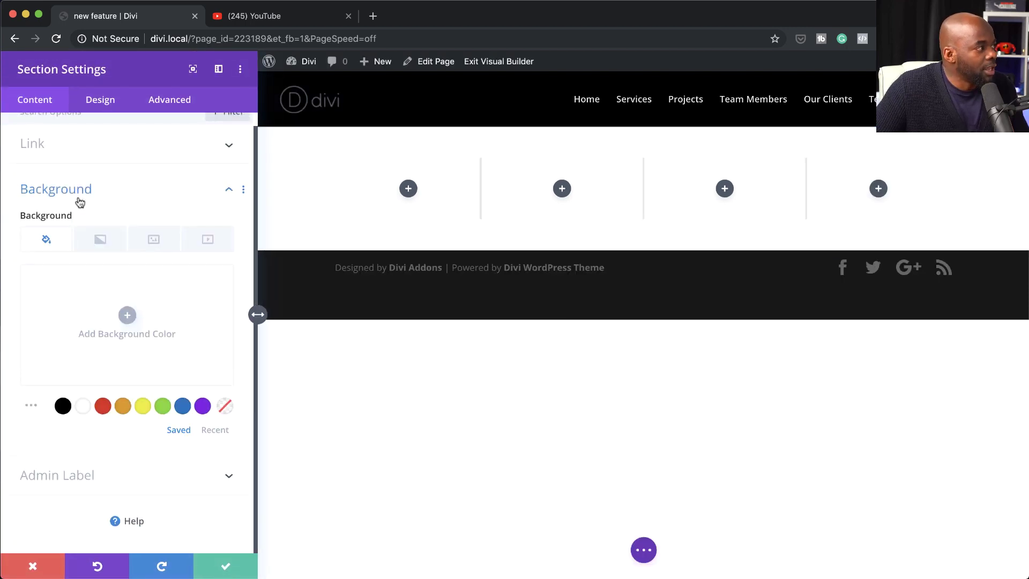
{"action": "left_click", "coordinate": [63, 406]}
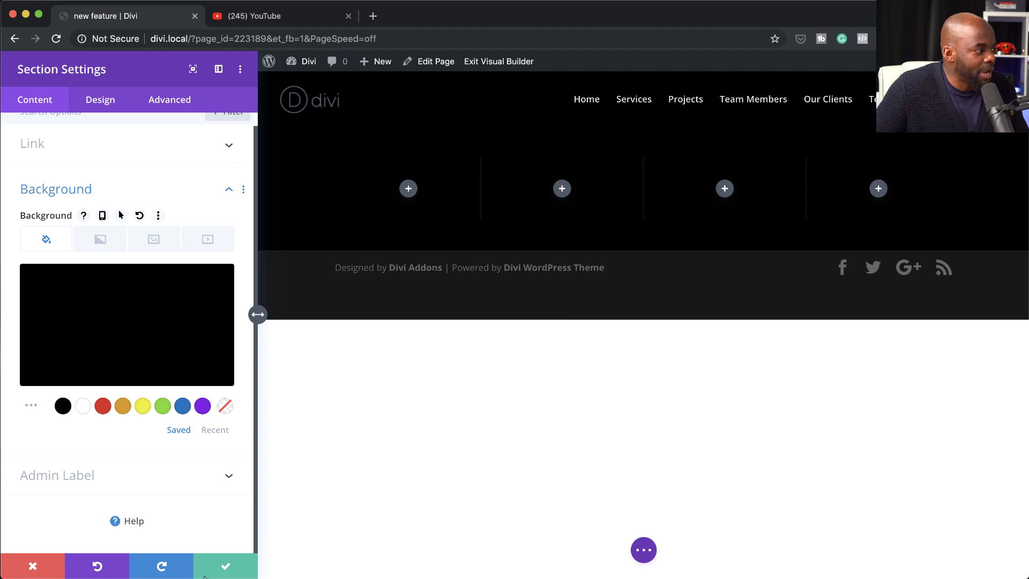
{"action": "left_click", "coordinate": [225, 570]}
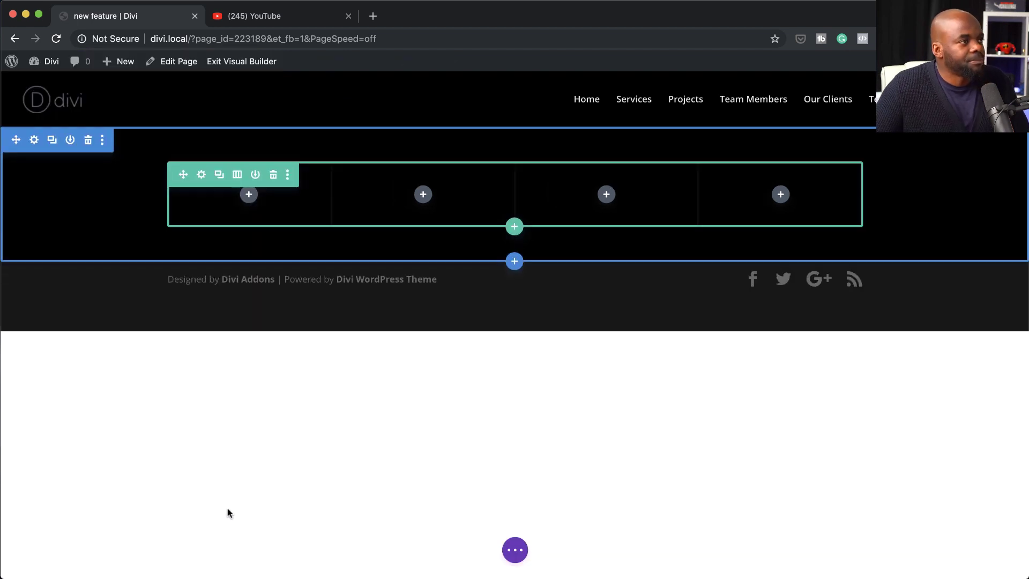
{"action": "left_click_drag", "start_coordinate": [149, 257], "coordinate": [185, 376]}
{"action": "left_click", "coordinate": [530, 305]}
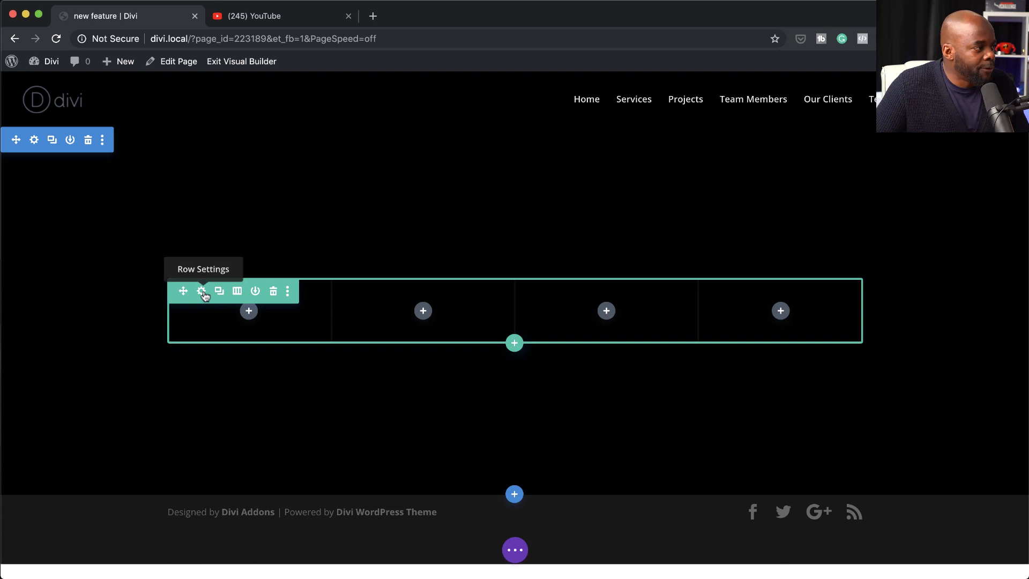
Look over the row's sizing options and reorder its columns, moving the second below the third and the first below the second.
{"action": "left_click", "coordinate": [202, 292]}
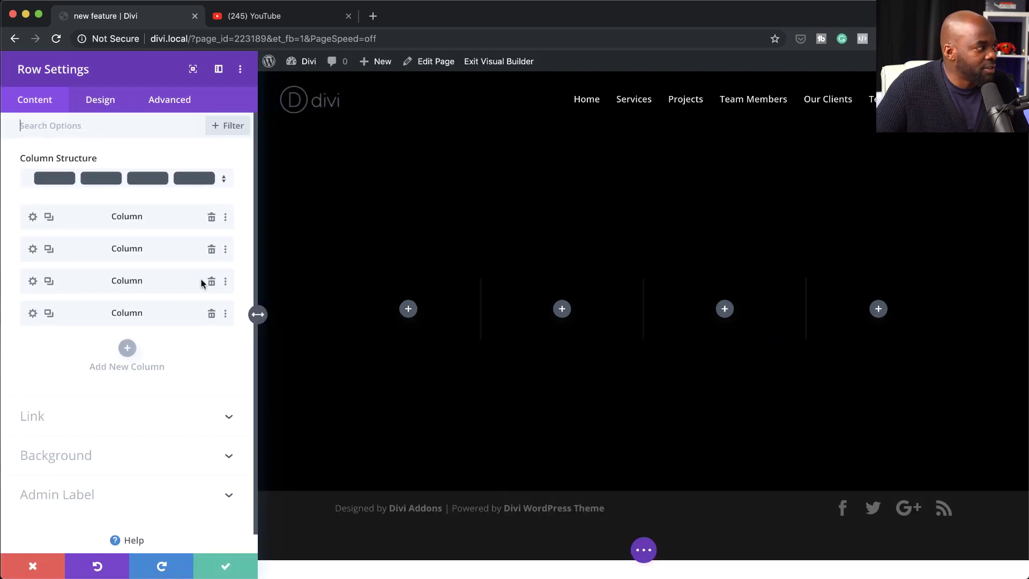
{"action": "left_click", "coordinate": [102, 101]}
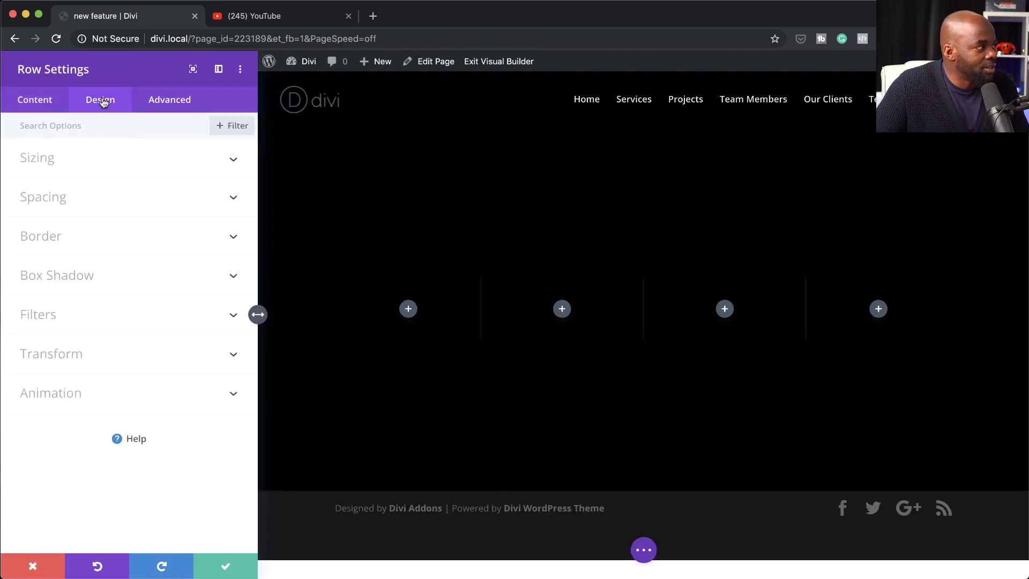
{"action": "left_click", "coordinate": [41, 162]}
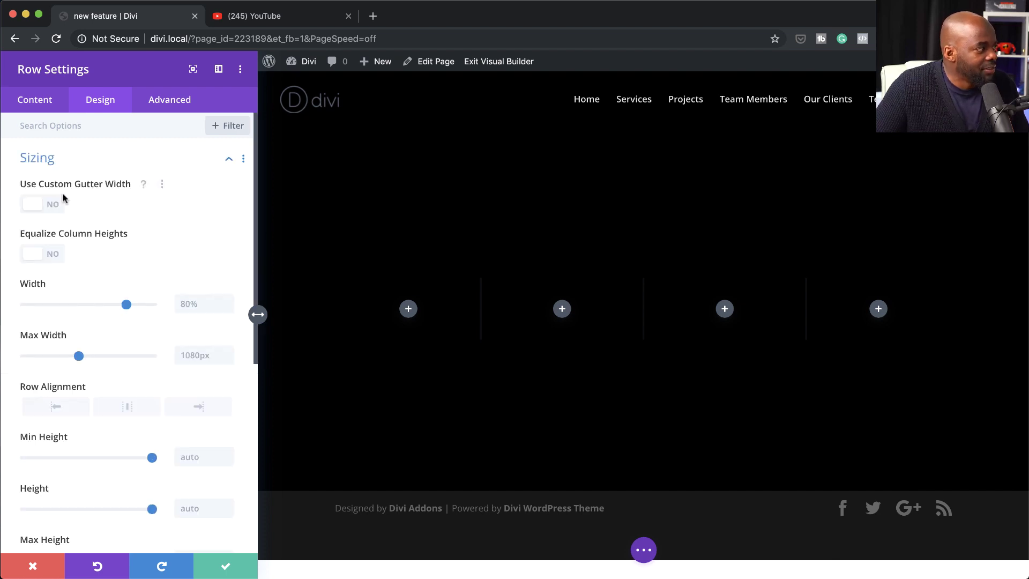
{"action": "left_click", "coordinate": [32, 103]}
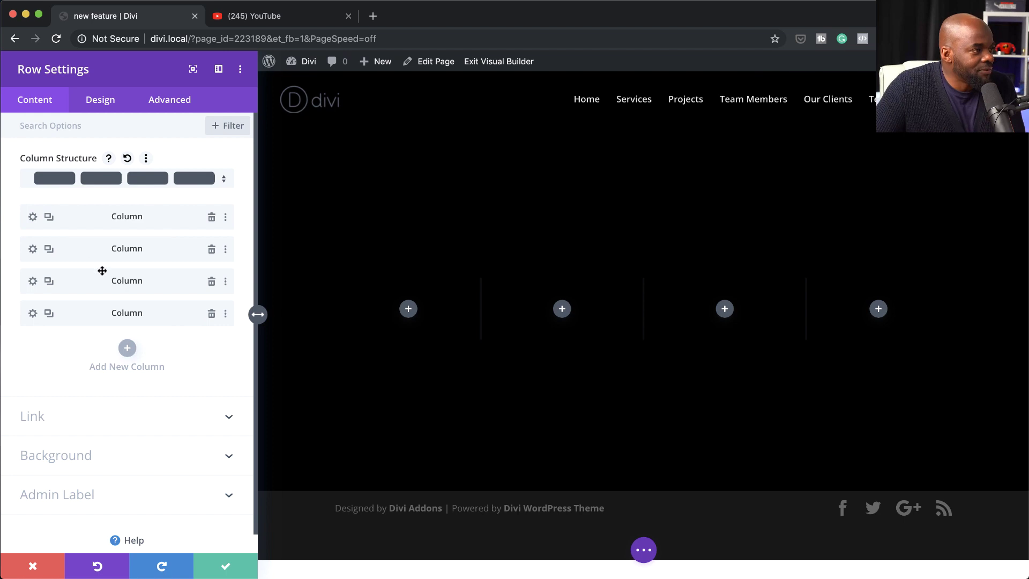
{"action": "left_click_drag", "start_coordinate": [85, 249], "coordinate": [83, 285]}
{"action": "left_click_drag", "start_coordinate": [91, 215], "coordinate": [91, 252]}
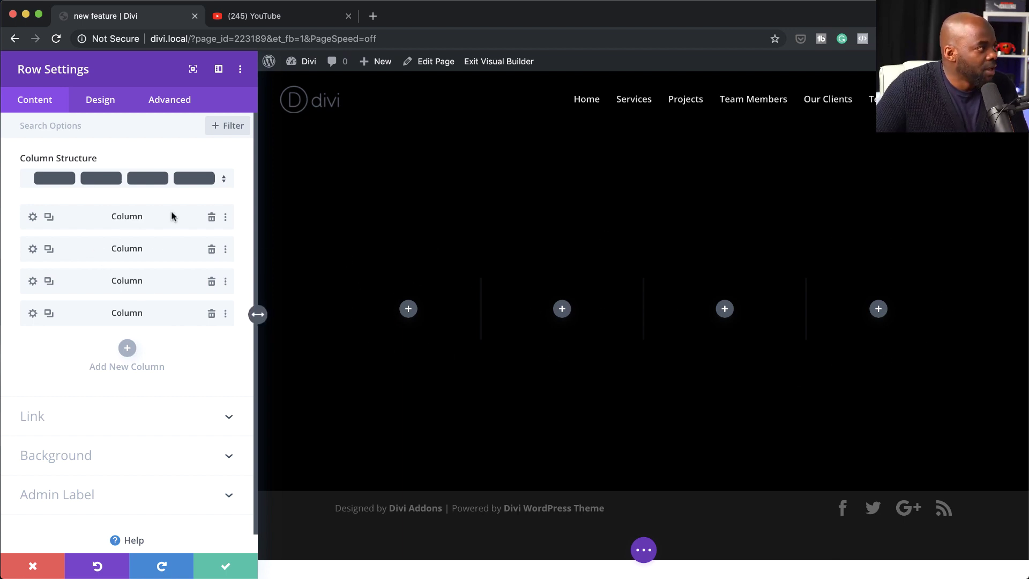
Change the row's column structure to three equal columns and save the row settings.
{"action": "left_click", "coordinate": [226, 182]}
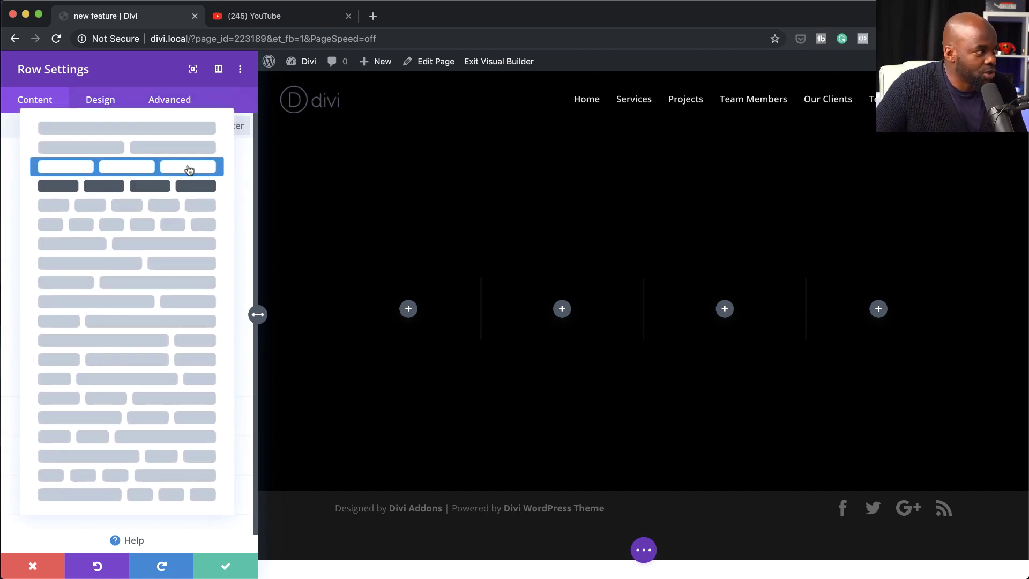
{"action": "left_click", "coordinate": [189, 170]}
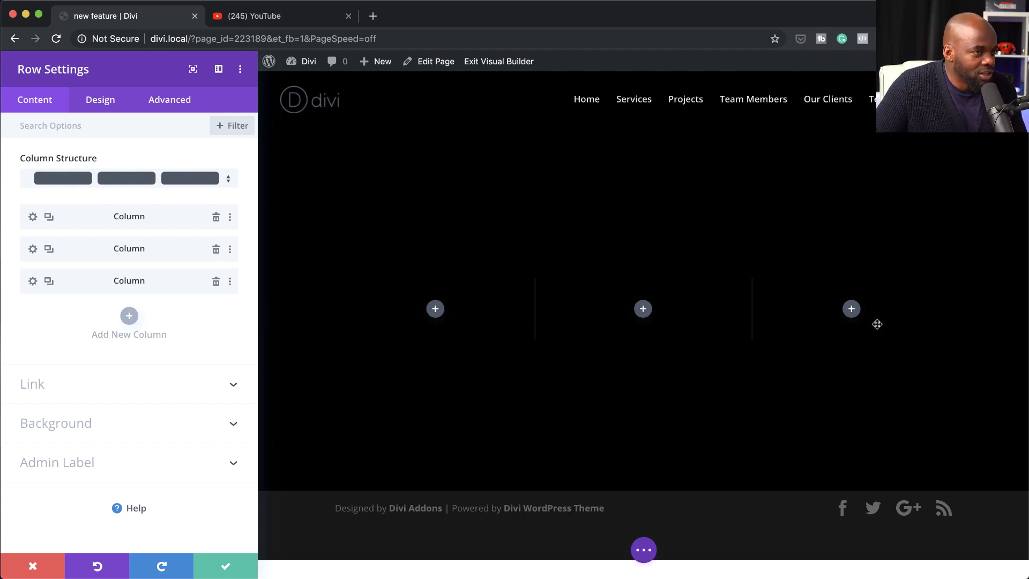
{"action": "left_click", "coordinate": [227, 180]}
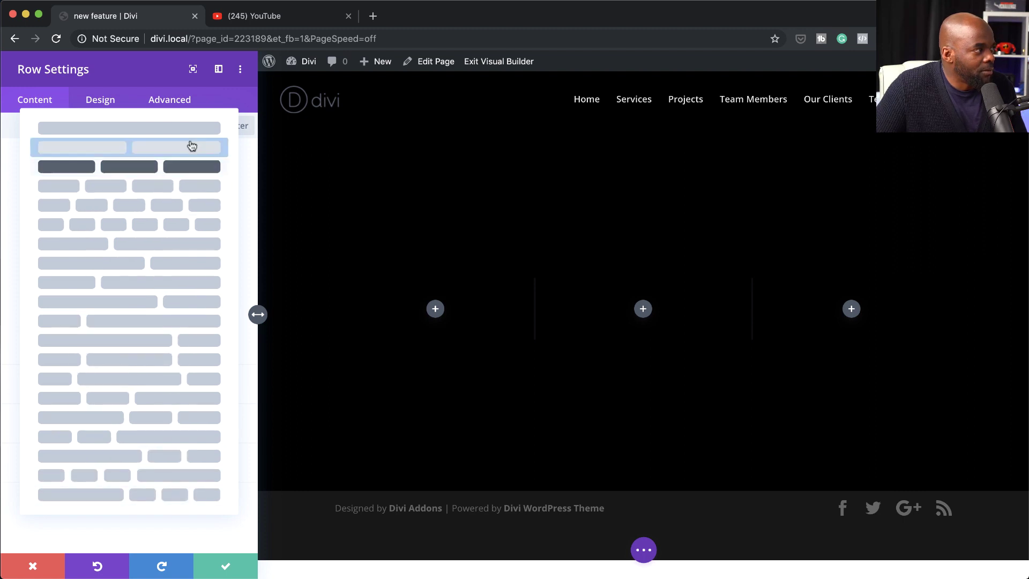
{"action": "left_click", "coordinate": [236, 100]}
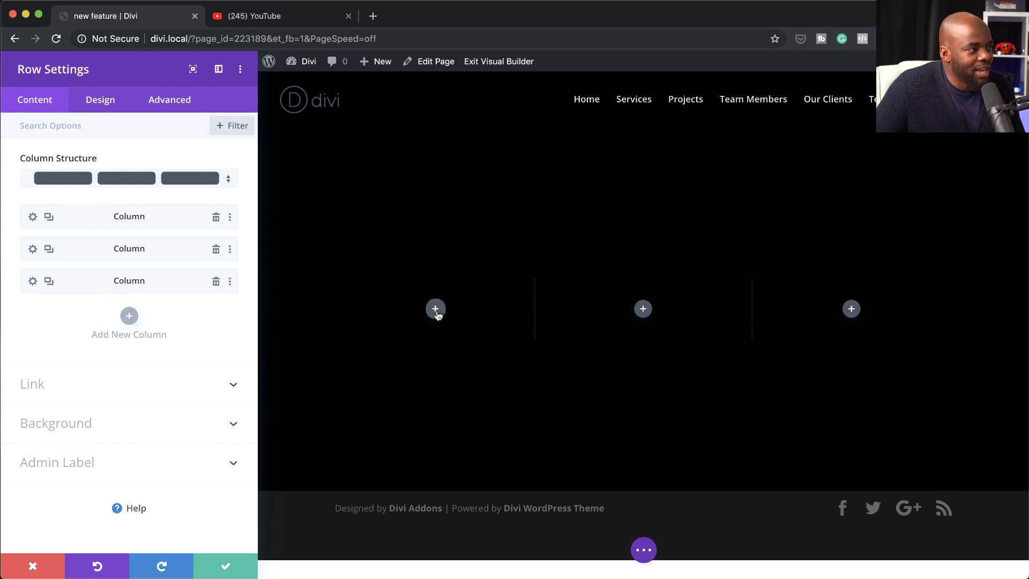
{"action": "left_click", "coordinate": [226, 568]}
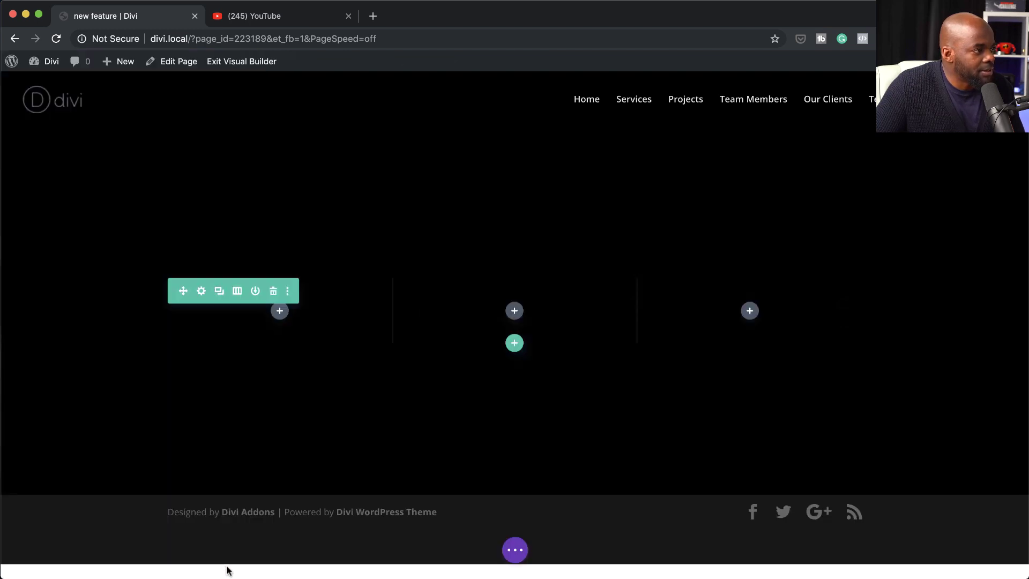
Add a Blurb module to the row's first column.
{"action": "left_click", "coordinate": [280, 312]}
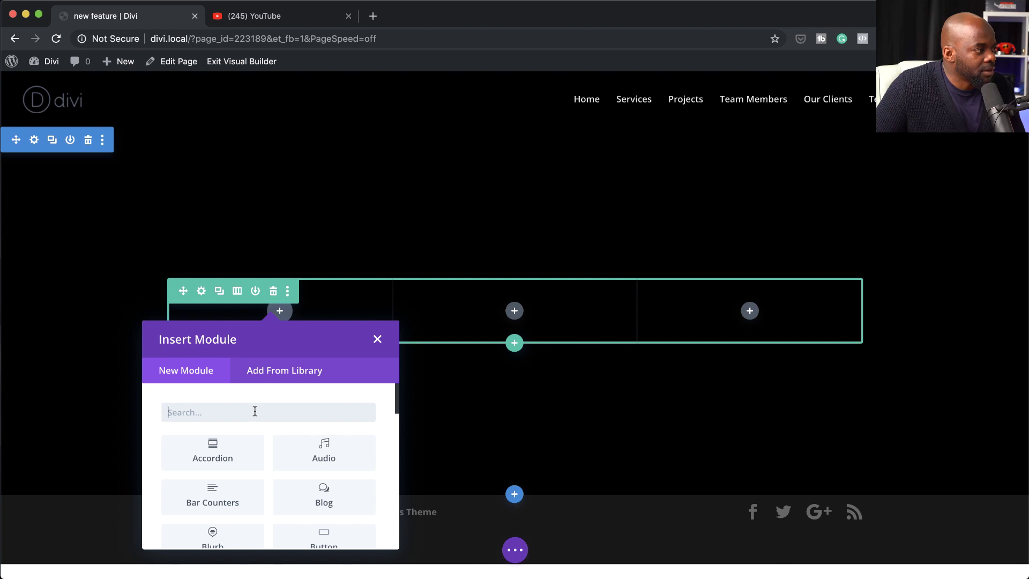
{"action": "type", "text": "blur"}
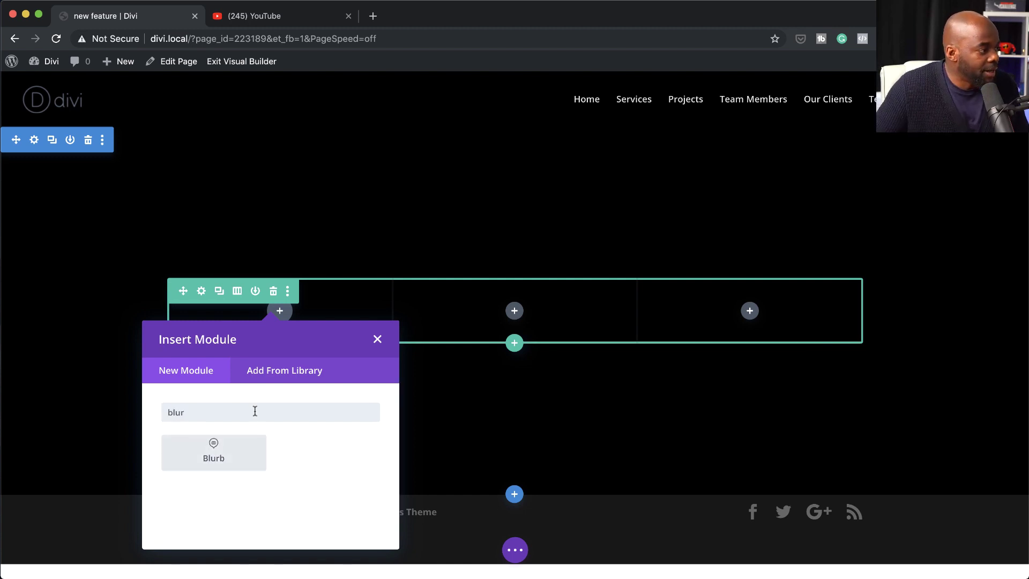
{"action": "left_click", "coordinate": [214, 455]}
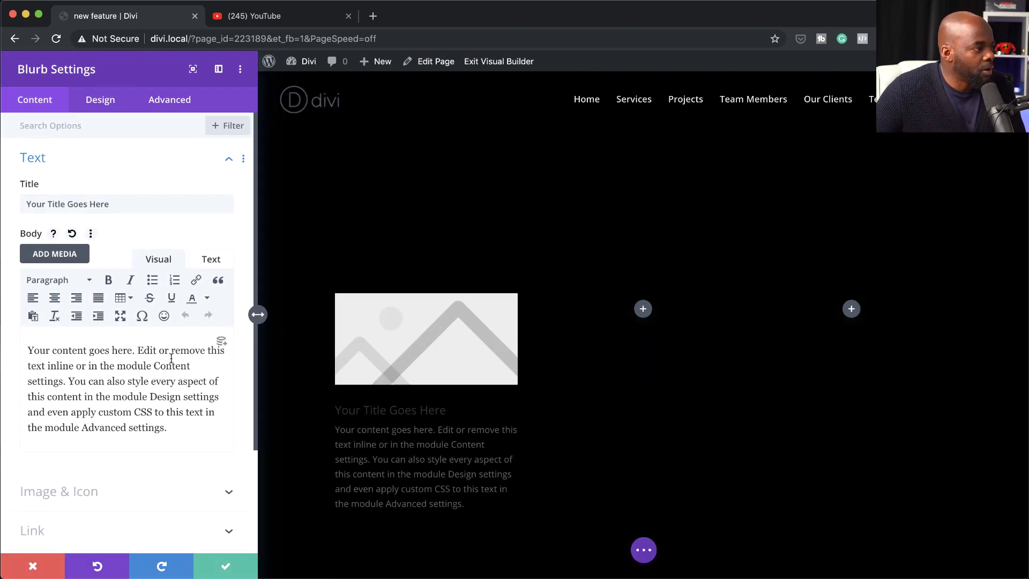
Set the blurb's image to adult-bowl-cute-1153370.jpg from the media library.
{"action": "scroll", "coordinate": [128, 454], "scroll_direction": "down", "scroll_amount": 1}
{"action": "scroll", "coordinate": [129, 456], "scroll_direction": "down", "scroll_amount": 2}
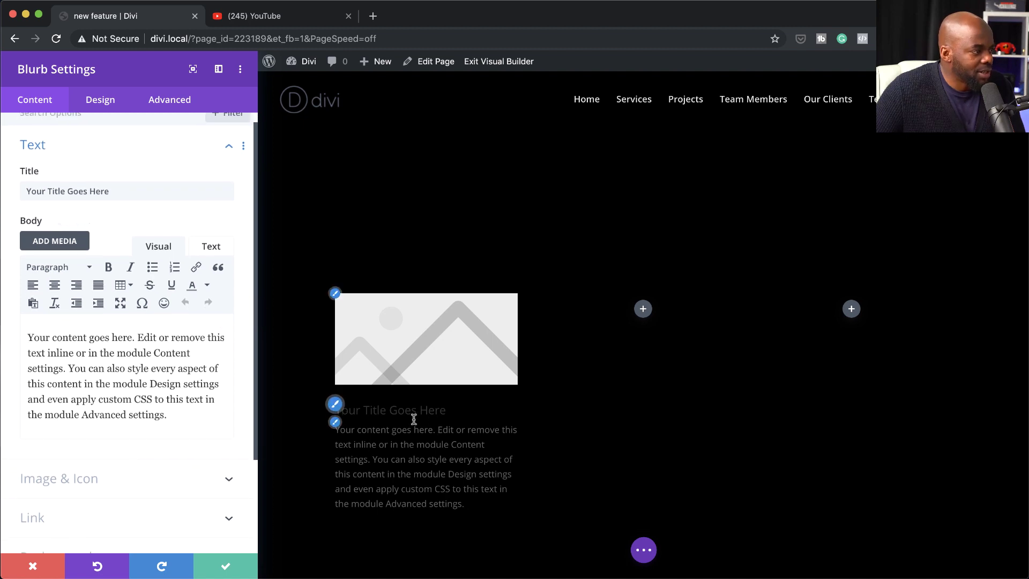
{"action": "scroll", "coordinate": [138, 452], "scroll_direction": "down", "scroll_amount": 5}
{"action": "scroll", "coordinate": [141, 453], "scroll_direction": "down", "scroll_amount": 3}
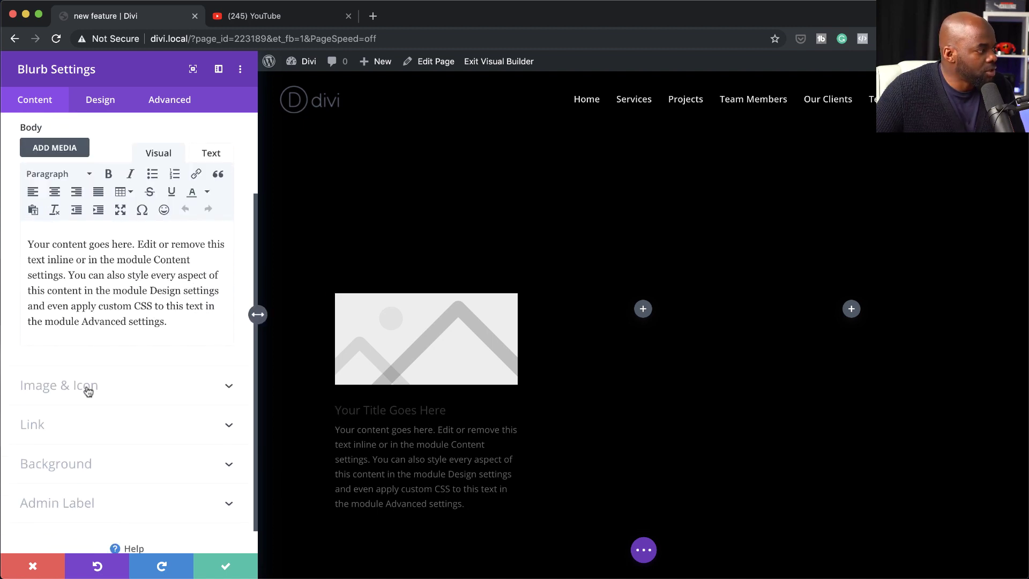
{"action": "left_click", "coordinate": [89, 391]}
{"action": "left_click", "coordinate": [125, 295]}
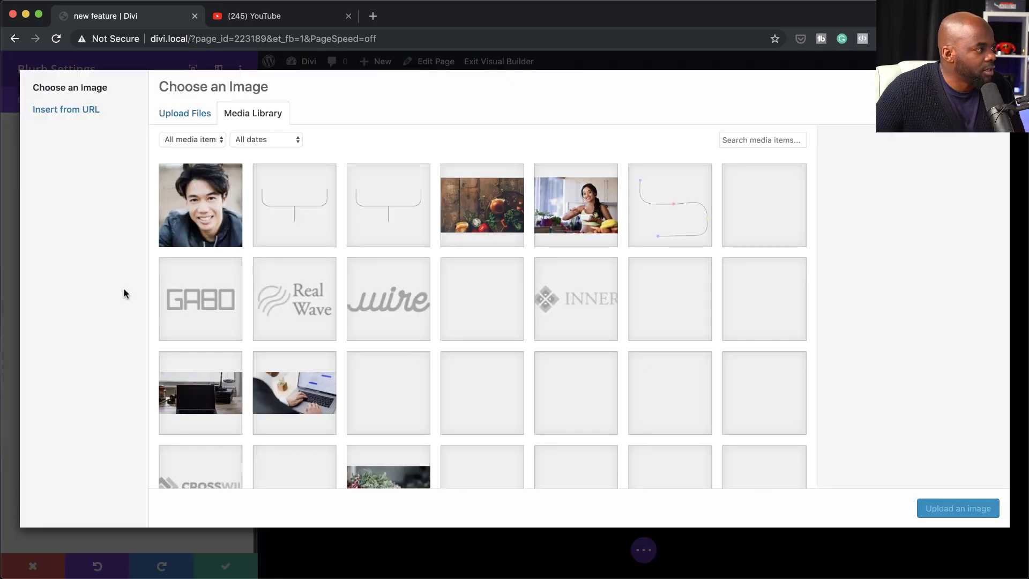
{"action": "left_click", "coordinate": [592, 201]}
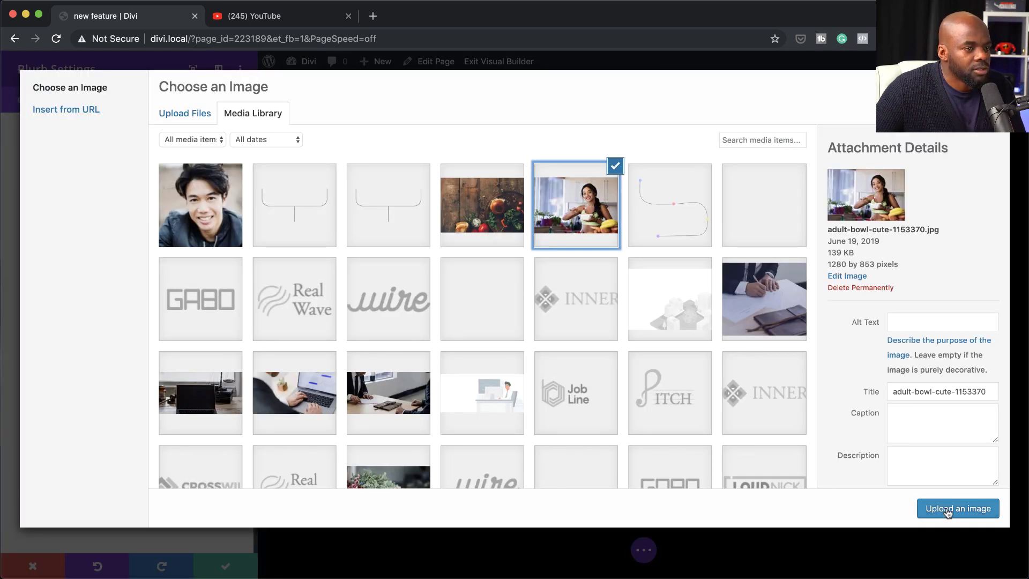
{"action": "left_click", "coordinate": [948, 513]}
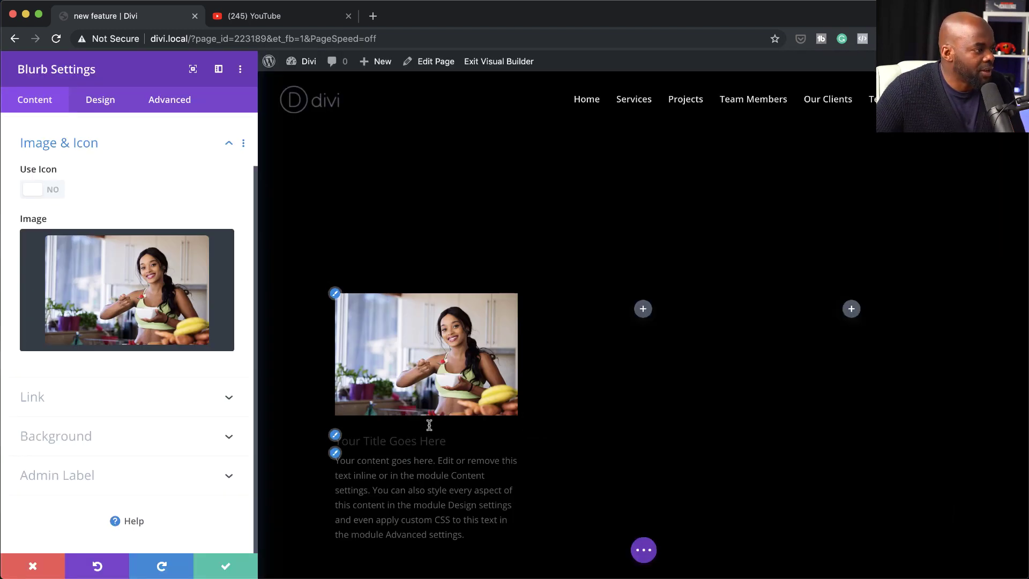
Set the blurb's title font to Poppins with Bold weight and save the module.
{"action": "left_click", "coordinate": [335, 435]}
{"action": "left_click", "coordinate": [81, 228]}
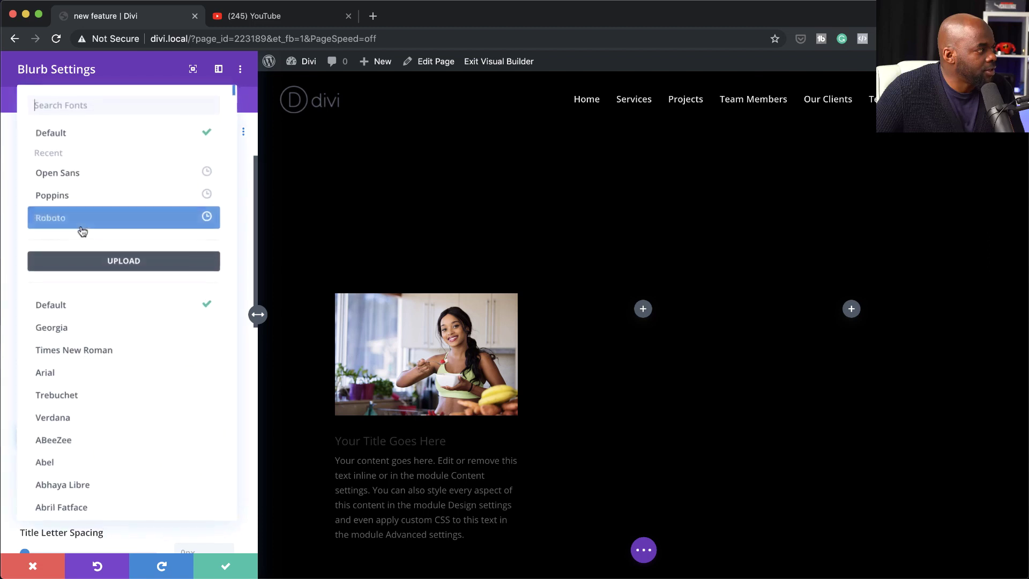
{"action": "left_click", "coordinate": [94, 200]}
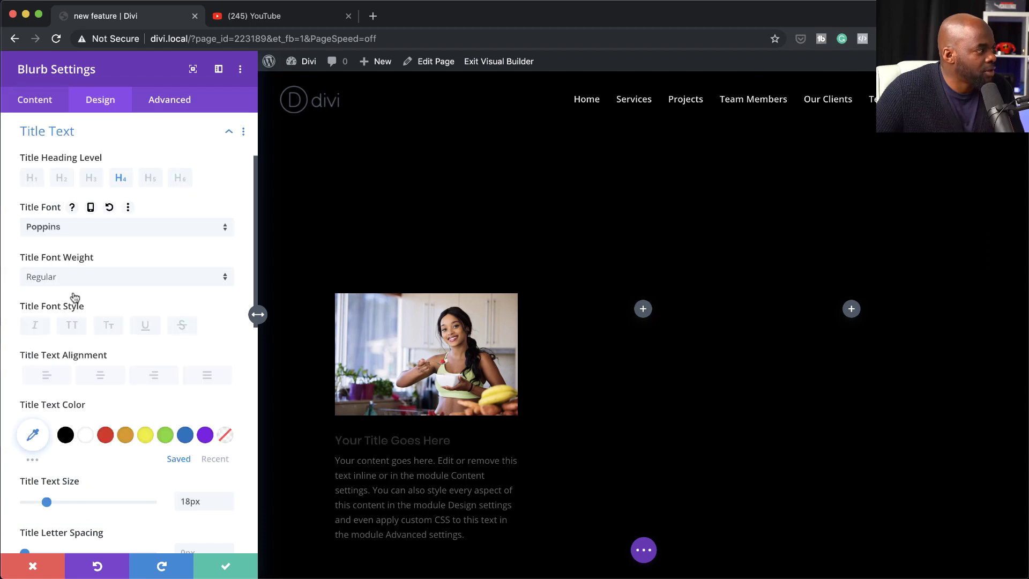
{"action": "left_click", "coordinate": [67, 278]}
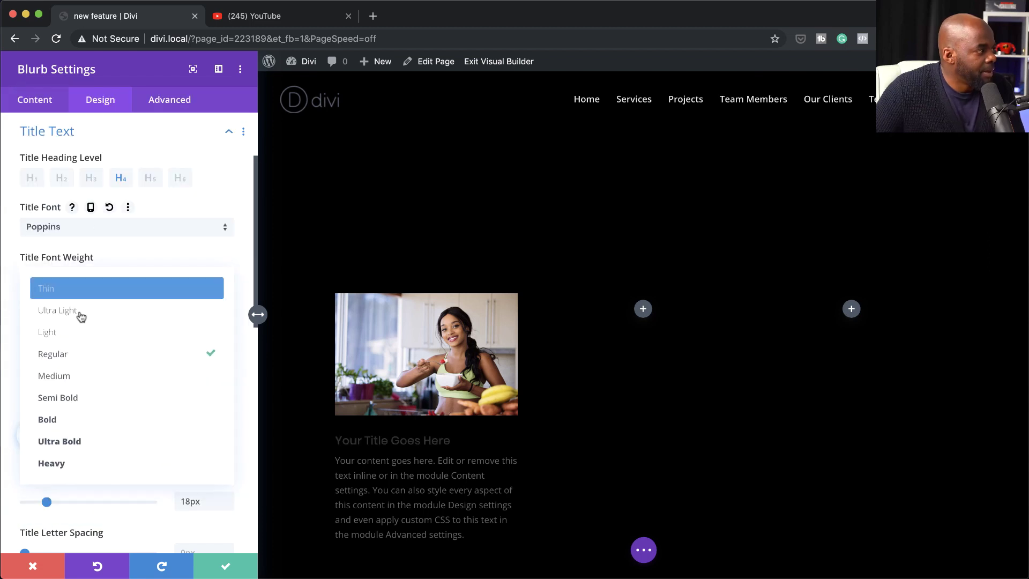
{"action": "left_click", "coordinate": [86, 419]}
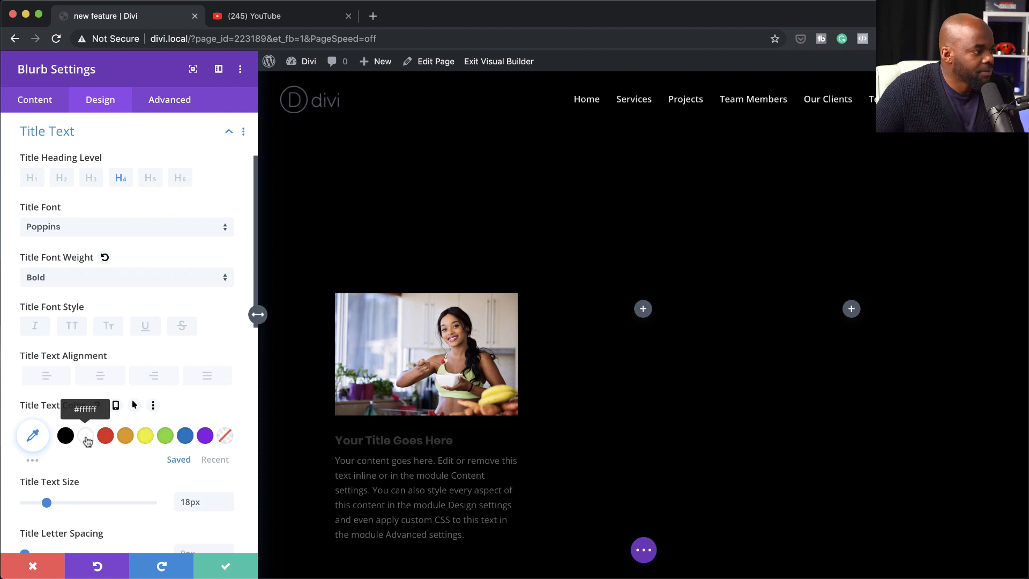
{"action": "left_click", "coordinate": [223, 569]}
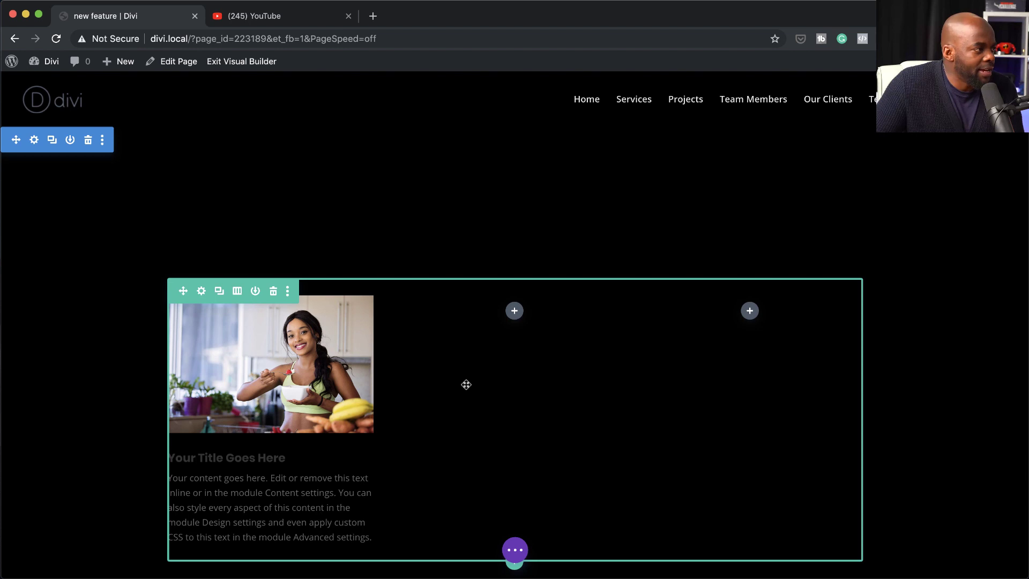
Add a background color to the three-column row, picking a dark grey slightly lighter than the black page.
{"action": "left_click", "coordinate": [201, 292]}
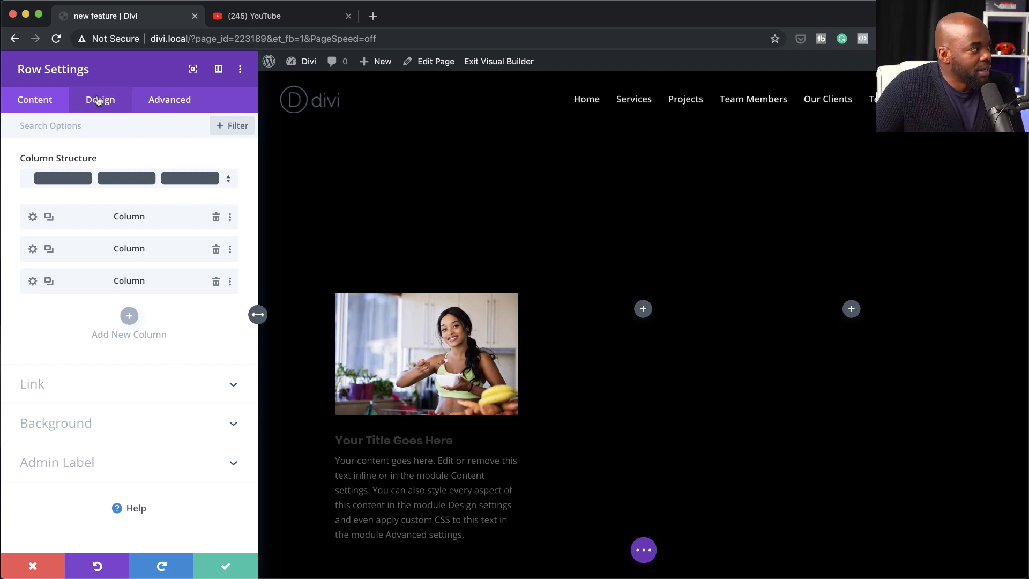
{"action": "left_click", "coordinate": [83, 425]}
{"action": "left_click", "coordinate": [63, 407]}
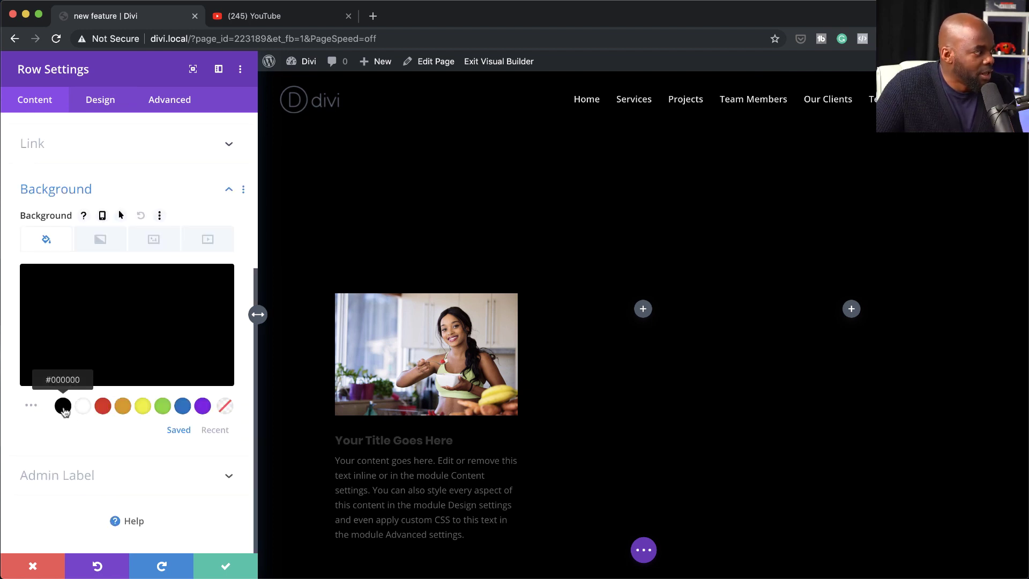
{"action": "left_click", "coordinate": [38, 345]}
{"action": "left_click", "coordinate": [37, 351]}
{"action": "left_click_drag", "start_coordinate": [34, 354], "coordinate": [12, 382]}
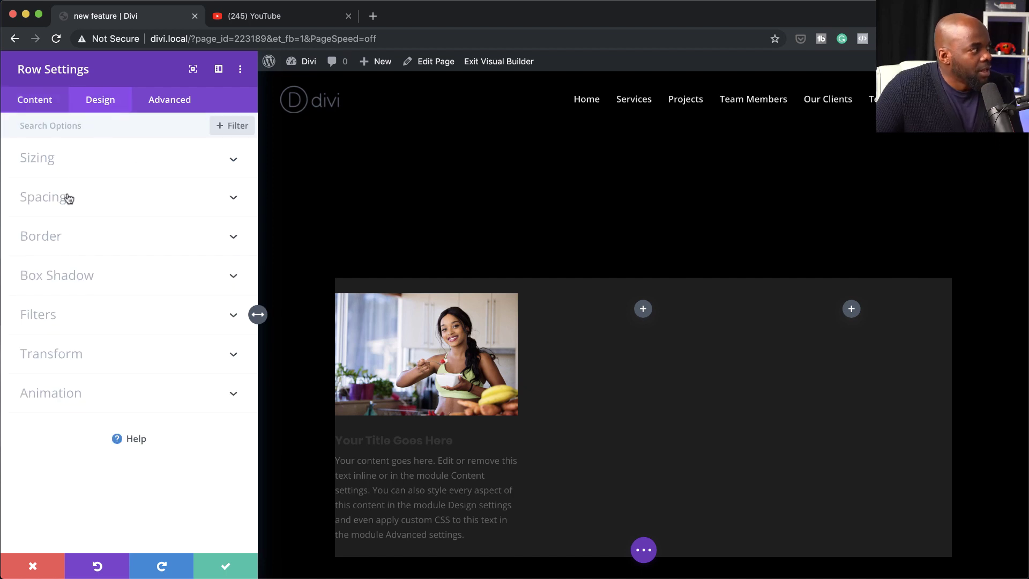
Set the row's left and right padding to 20px with linked values and save the row settings.
{"action": "left_click", "coordinate": [67, 196]}
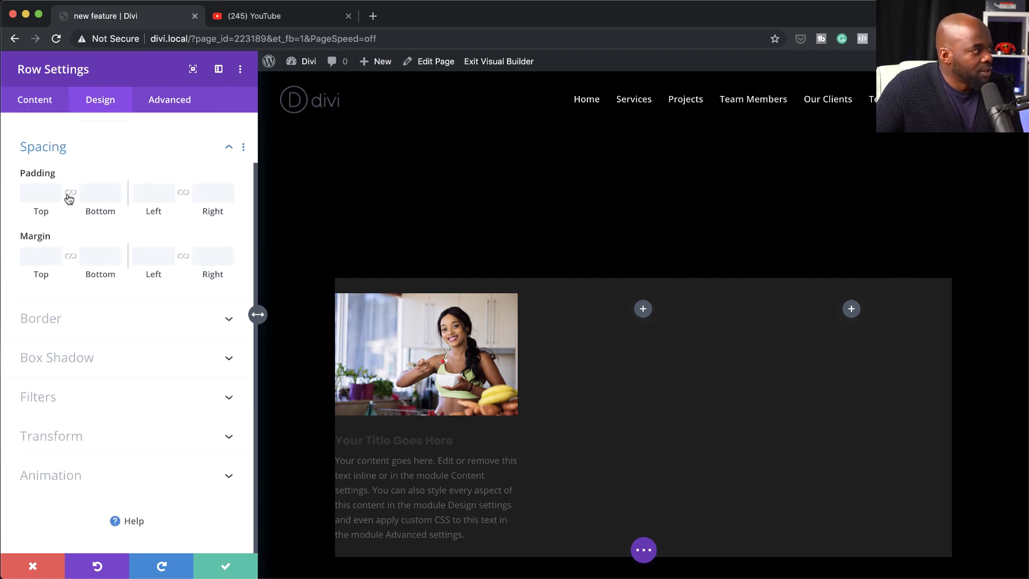
{"action": "left_click", "coordinate": [183, 194]}
{"action": "left_click", "coordinate": [156, 195]}
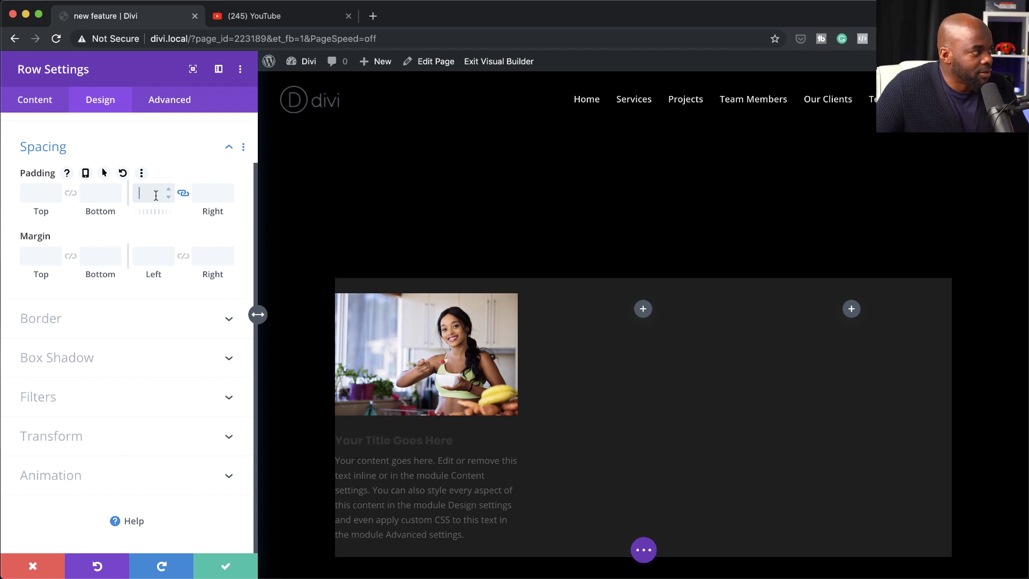
{"action": "type", "text": "20px"}
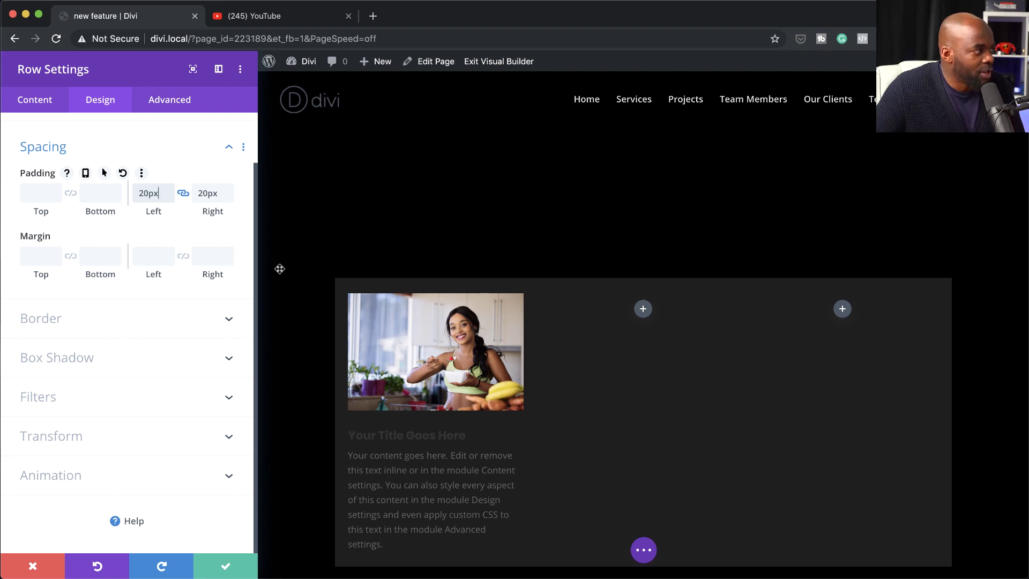
{"action": "left_click", "coordinate": [226, 568]}
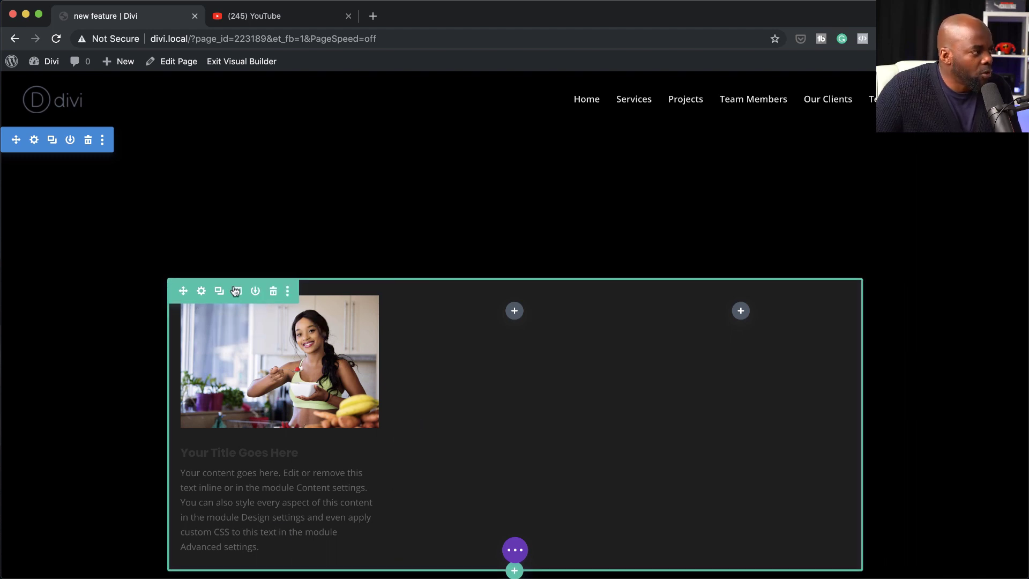
Give the row's first column a red background color from the saved palette.
{"action": "left_click", "coordinate": [200, 291]}
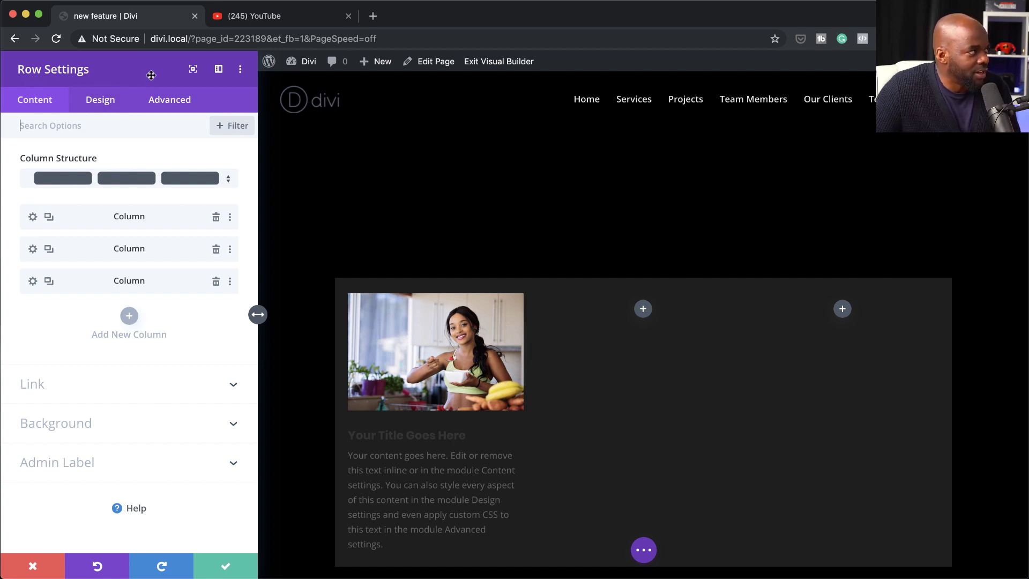
{"action": "left_click", "coordinate": [34, 217]}
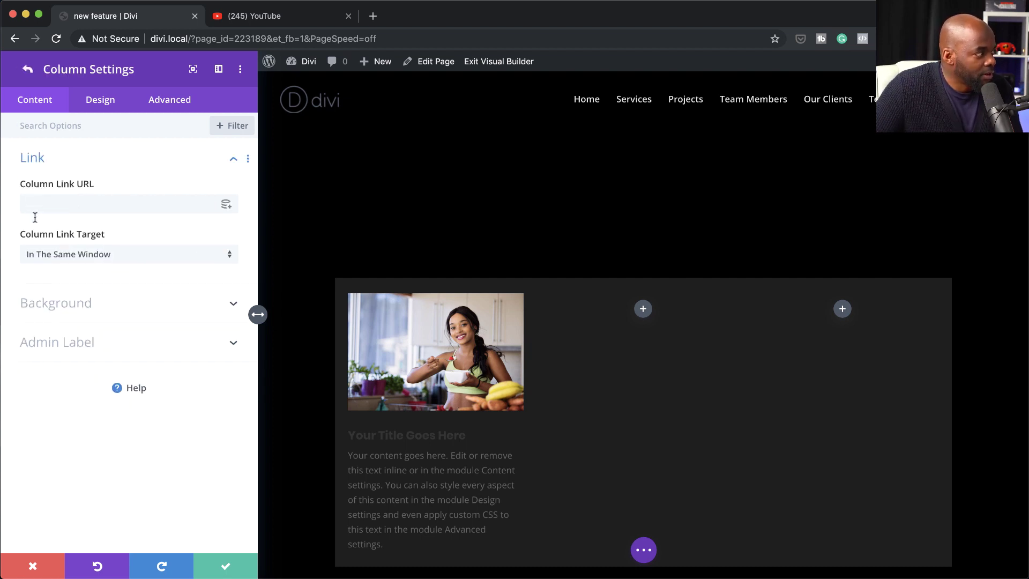
{"action": "left_click", "coordinate": [69, 301]}
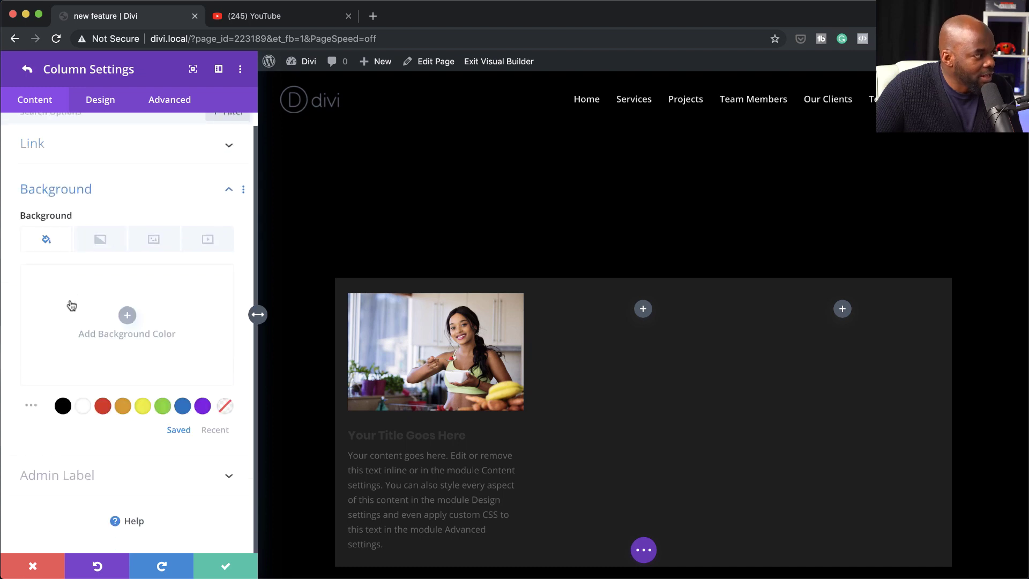
{"action": "left_click", "coordinate": [103, 408]}
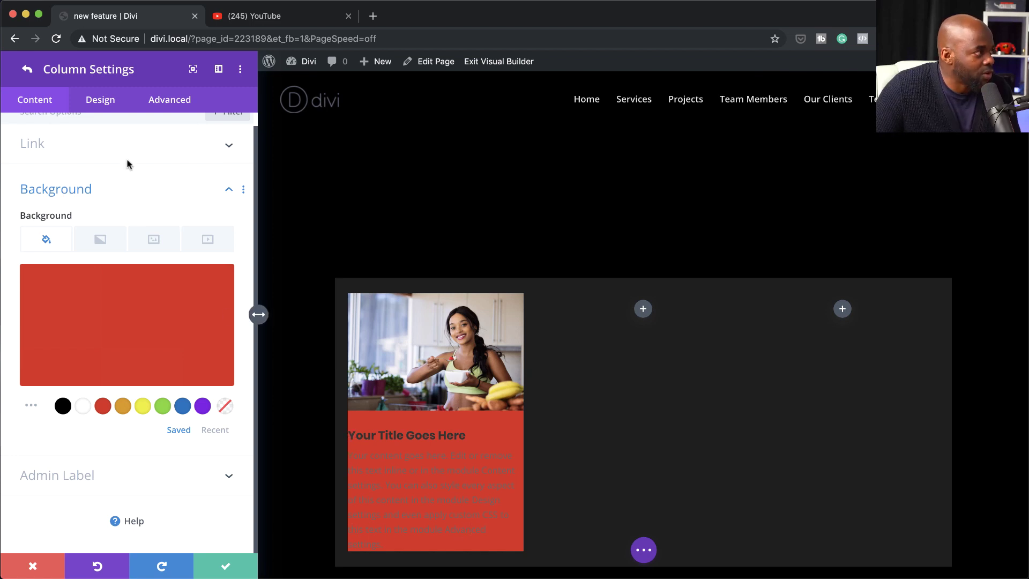
Set the first column's padding to 20px on all four sides and save the column and row settings.
{"action": "left_click", "coordinate": [102, 102]}
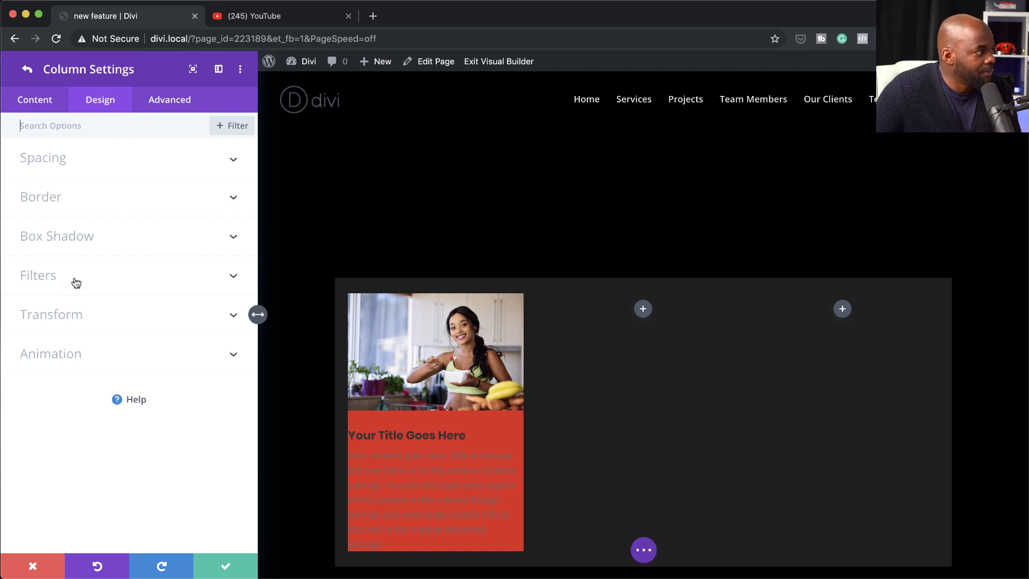
{"action": "left_click", "coordinate": [70, 160]}
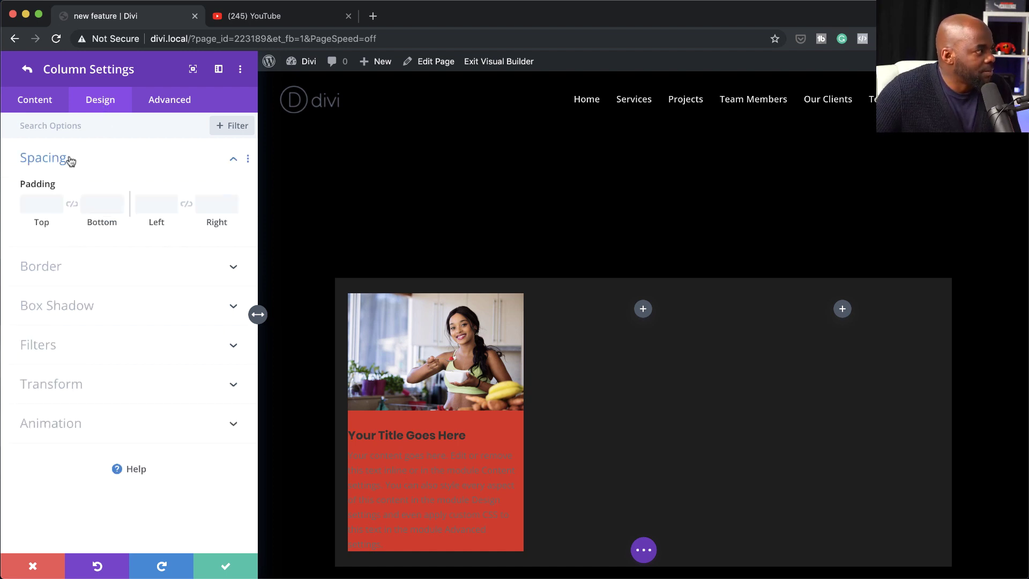
{"action": "left_click", "coordinate": [151, 205]}
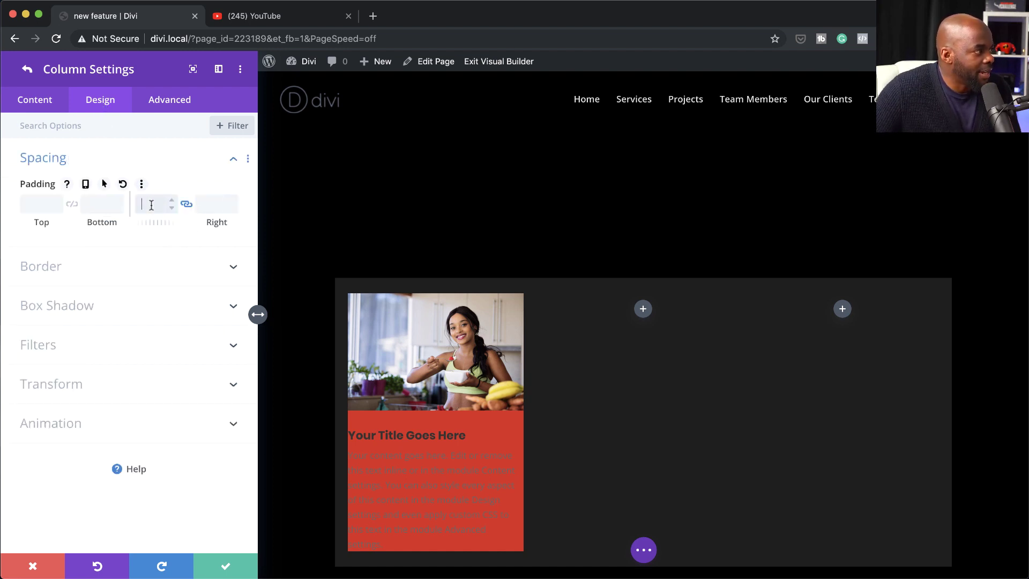
{"action": "left_click_drag", "start_coordinate": [149, 221], "coordinate": [167, 224]}
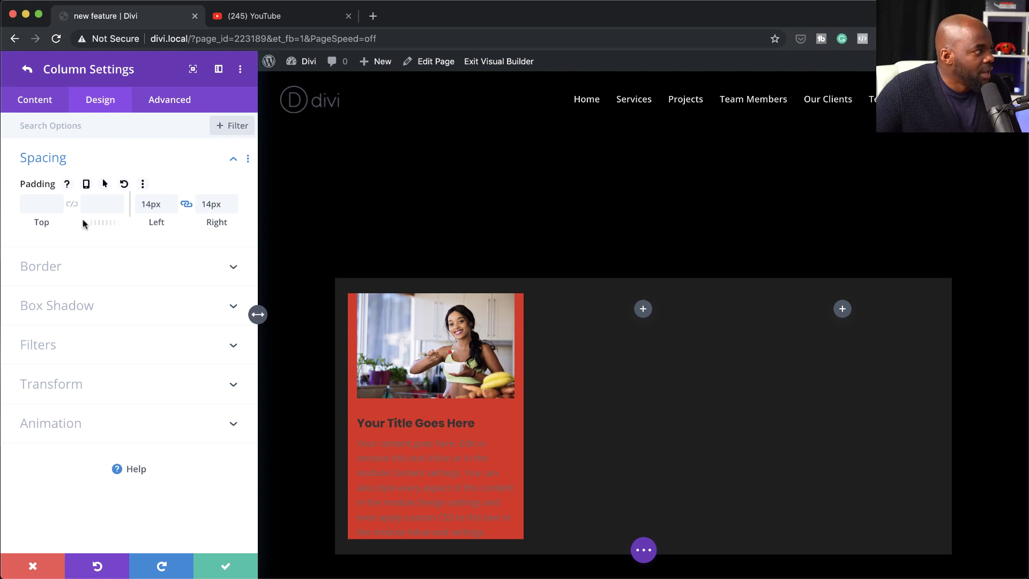
{"action": "left_click", "coordinate": [72, 205]}
{"action": "mouse_move", "coordinate": [57, 217]}
{"action": "left_mouse_down"}
{"action": "mouse_move", "coordinate": [41, 223]}
{"action": "mouse_move", "coordinate": [56, 224]}
{"action": "left_mouse_up"}
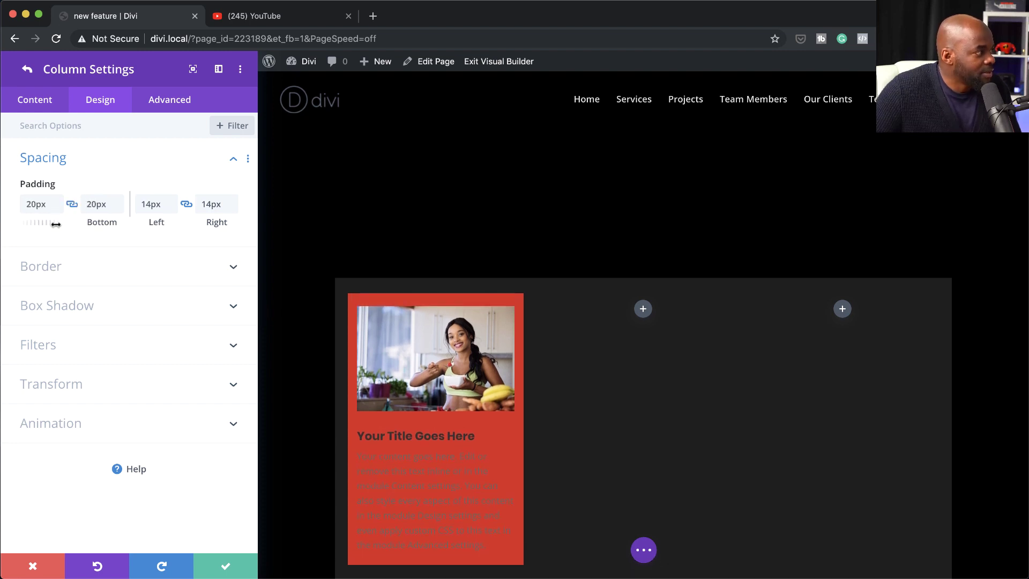
{"action": "left_click_drag", "start_coordinate": [160, 222], "coordinate": [163, 225]}
{"action": "scroll", "coordinate": [616, 496], "scroll_direction": "down", "scroll_amount": 5}
{"action": "scroll", "coordinate": [524, 386], "scroll_direction": "up", "scroll_amount": 4}
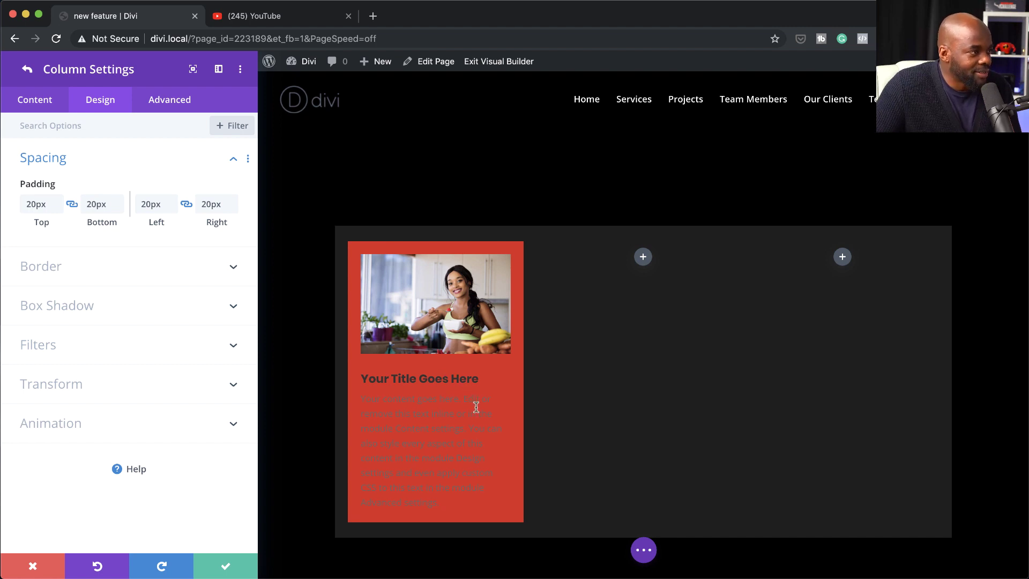
{"action": "mouse_move", "coordinate": [92, 184]}
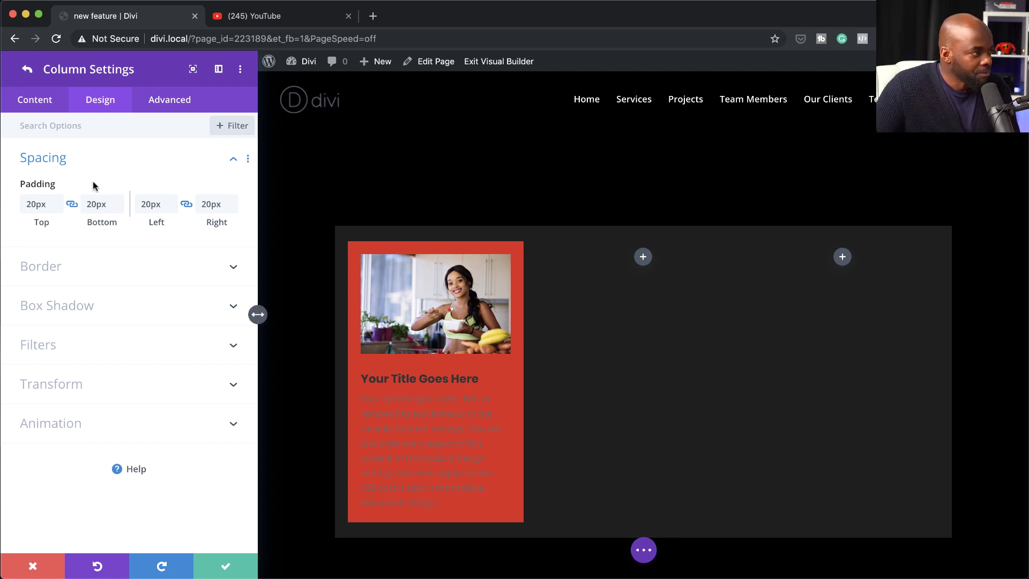
{"action": "left_click", "coordinate": [227, 570]}
{"action": "left_click", "coordinate": [226, 569]}
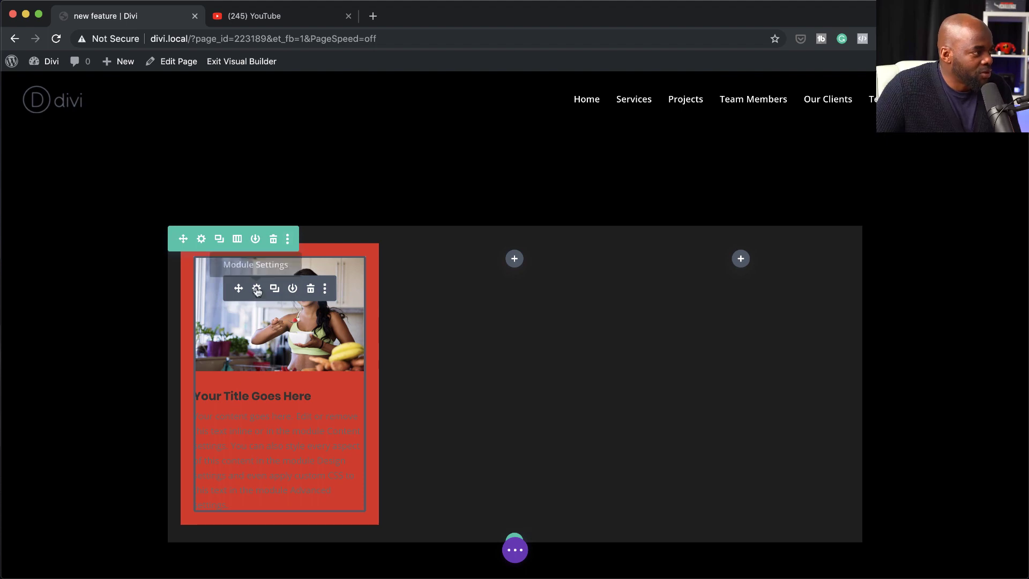
Delete the last sentence of the blurb's body text, starting from "You can also style every aspect".
{"action": "left_click", "coordinate": [257, 289]}
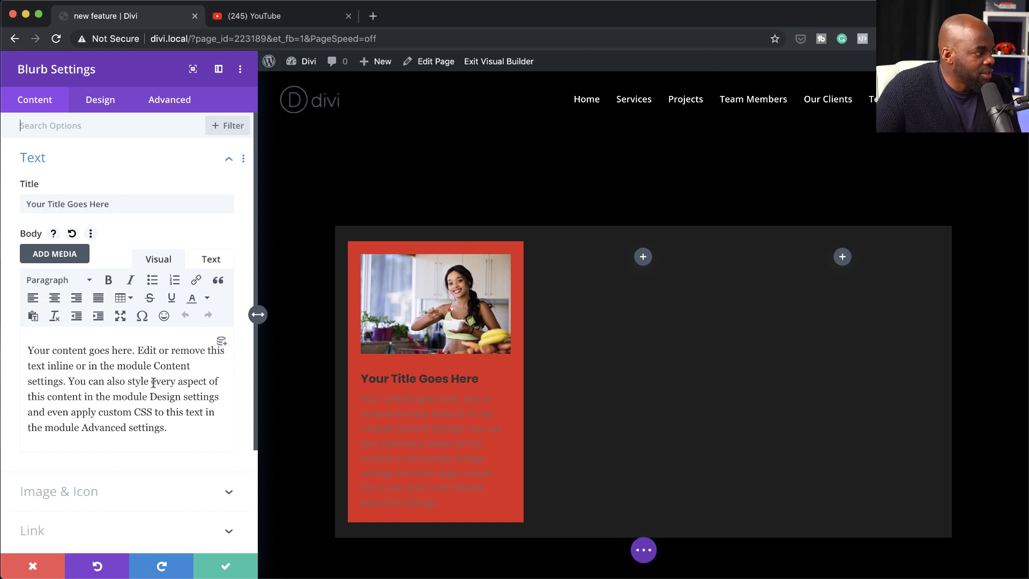
{"action": "left_click_drag", "start_coordinate": [68, 382], "coordinate": [167, 427]}
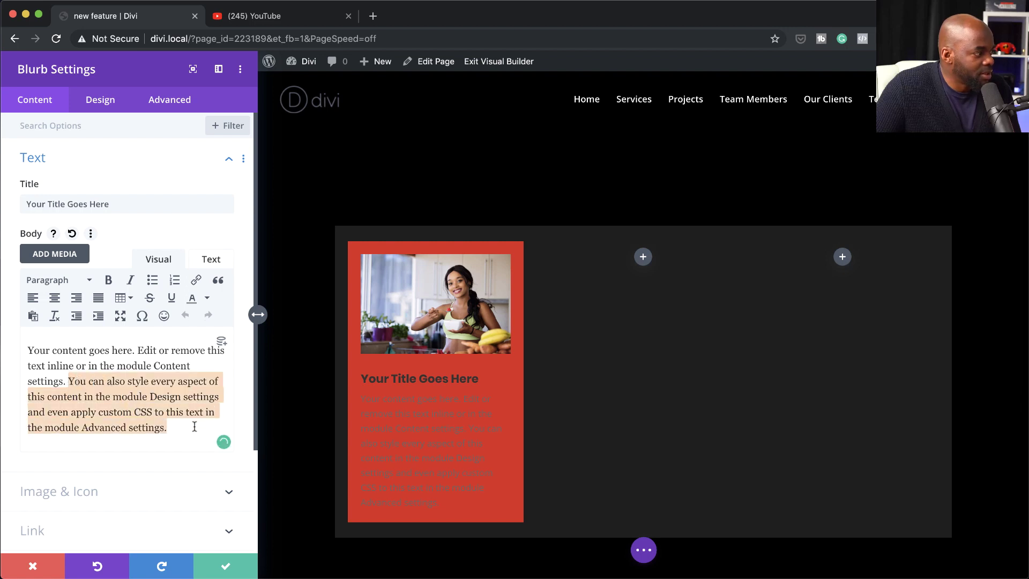
{"action": "key", "text": "BackSpace"}
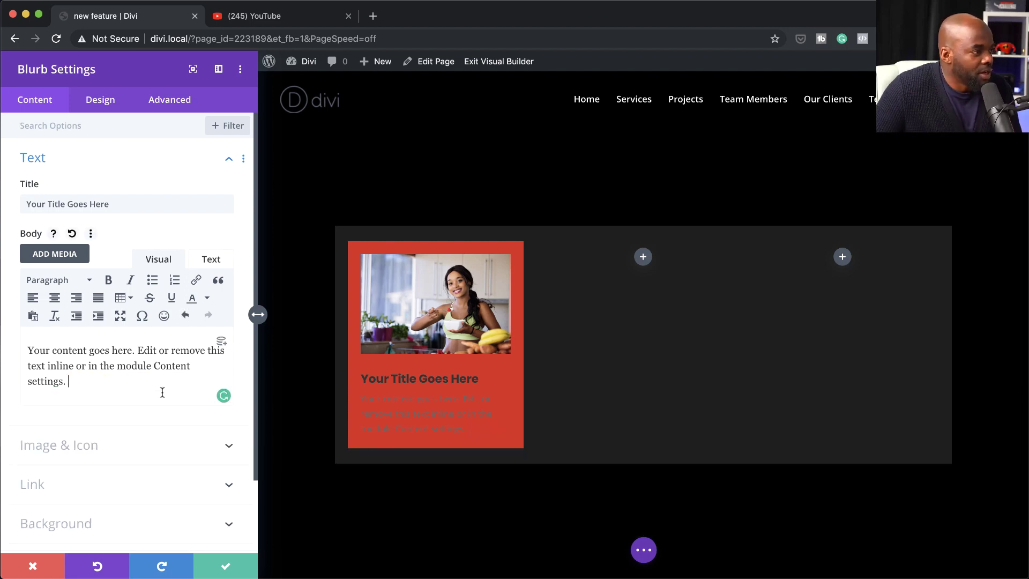
Center-align the blurb's text and set its title text color to white.
{"action": "left_click", "coordinate": [101, 101]}
{"action": "left_click", "coordinate": [59, 196]}
{"action": "left_click", "coordinate": [99, 178]}
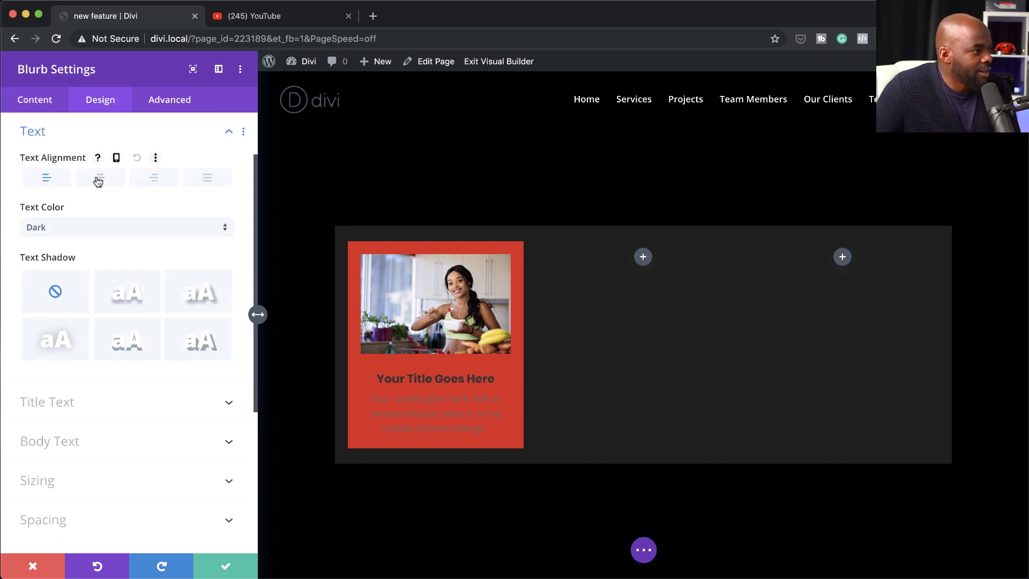
{"action": "left_click", "coordinate": [84, 403]}
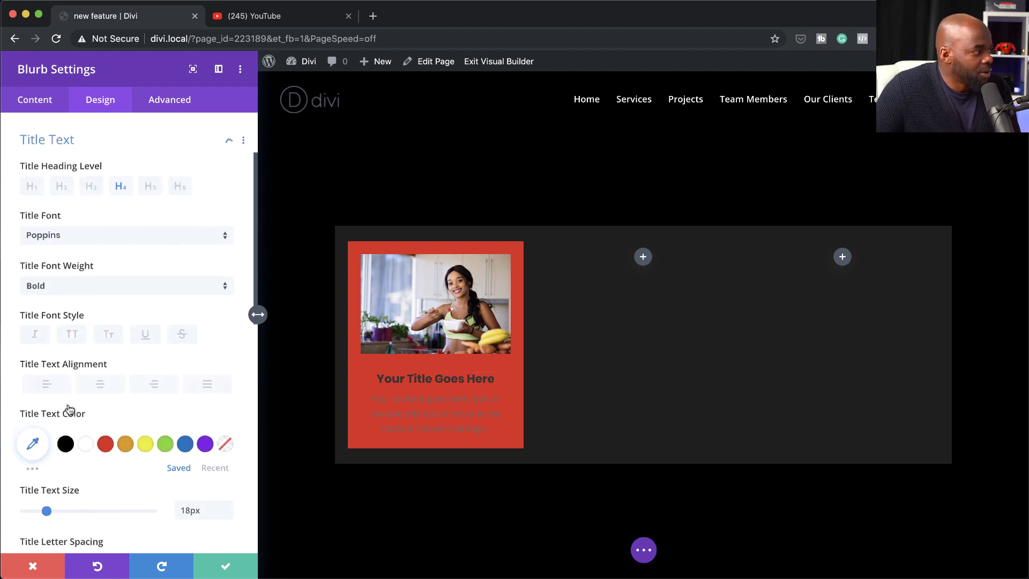
{"action": "left_click", "coordinate": [85, 434]}
Set the blurb's body text color to white and its body font to Poppins, and save the module.
{"action": "scroll", "coordinate": [88, 483], "scroll_direction": "down", "scroll_amount": 6}
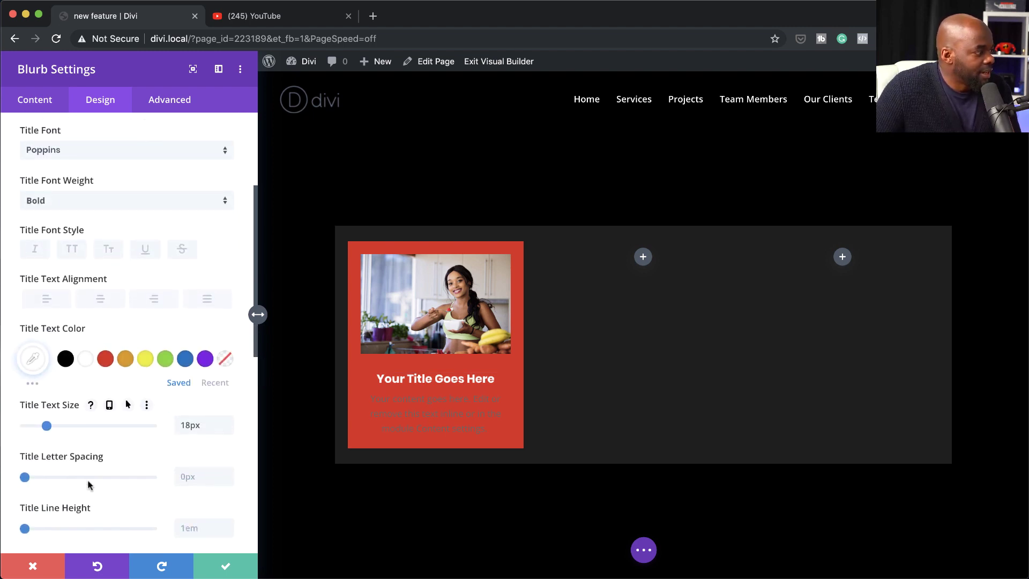
{"action": "left_click", "coordinate": [90, 467]}
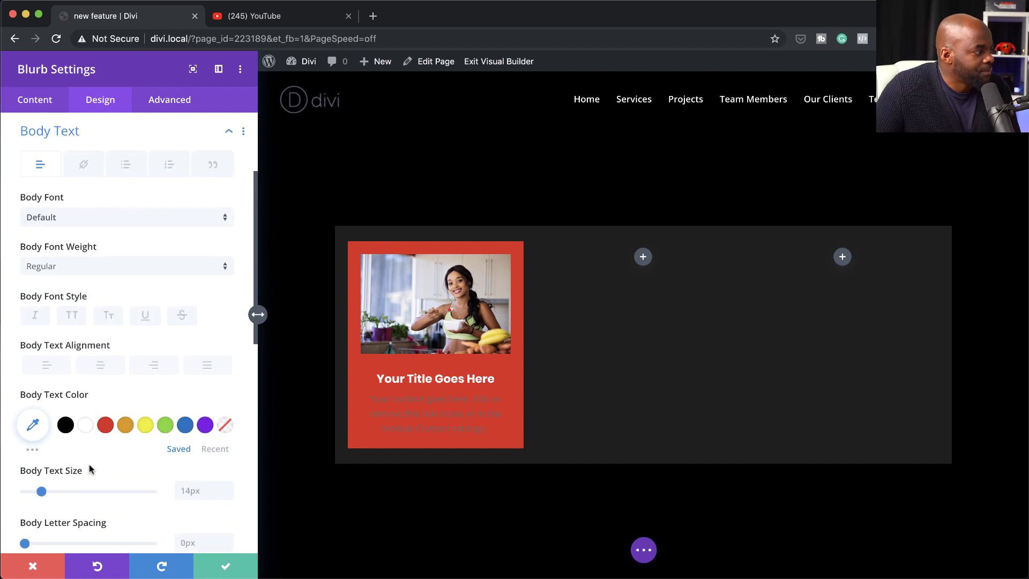
{"action": "left_click", "coordinate": [86, 425]}
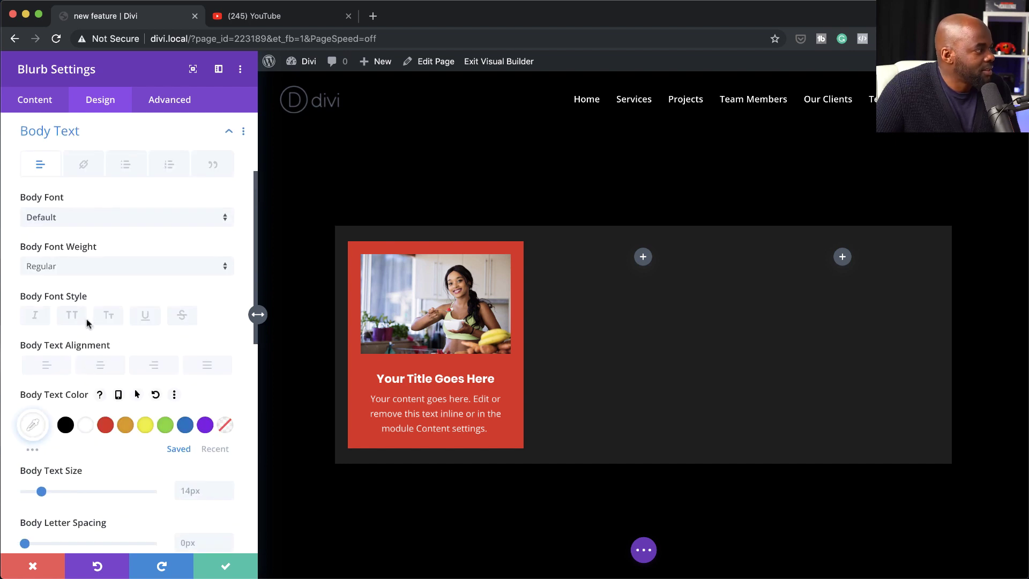
{"action": "left_click", "coordinate": [68, 217]}
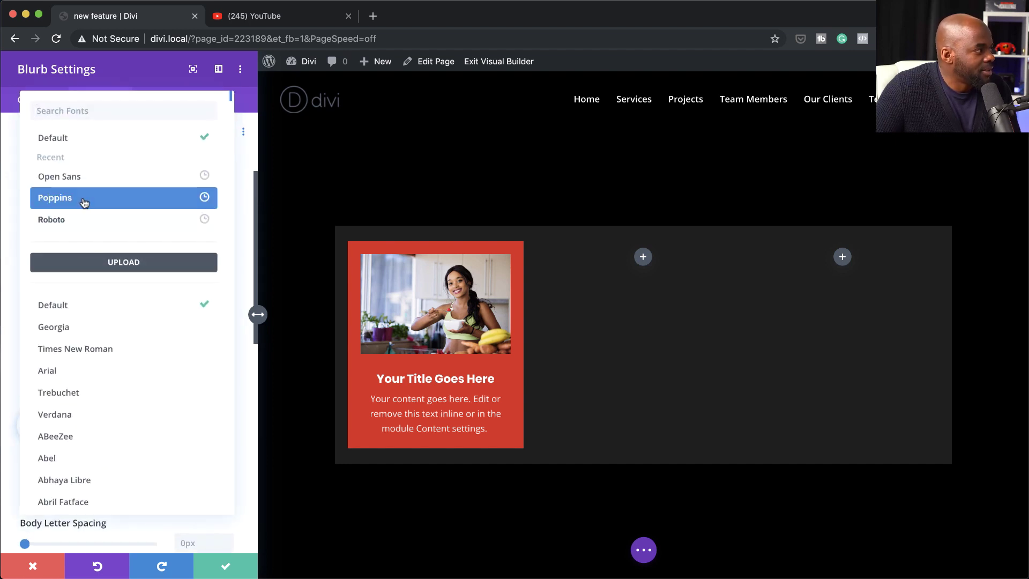
{"action": "left_click", "coordinate": [86, 199]}
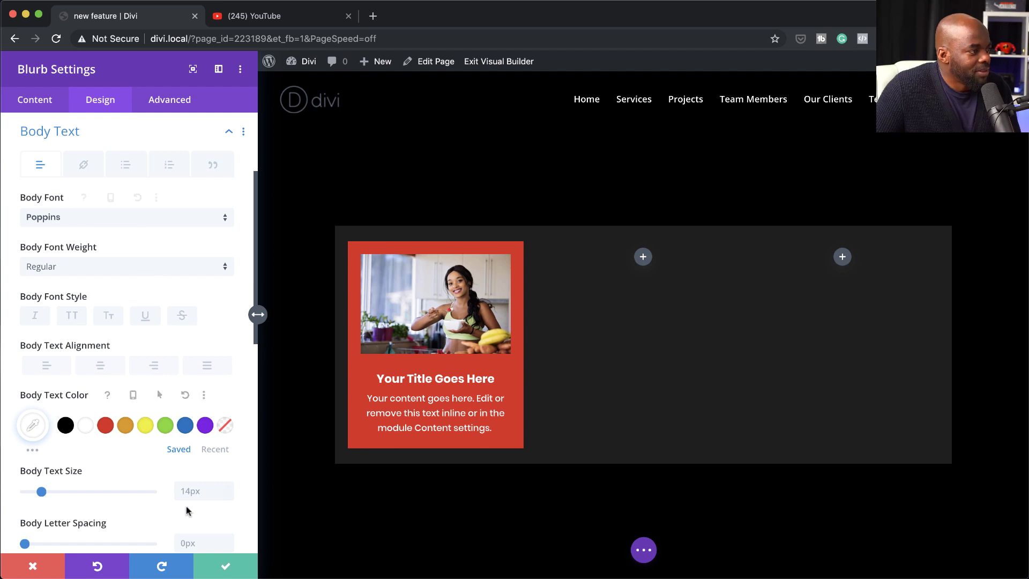
{"action": "left_click", "coordinate": [226, 569]}
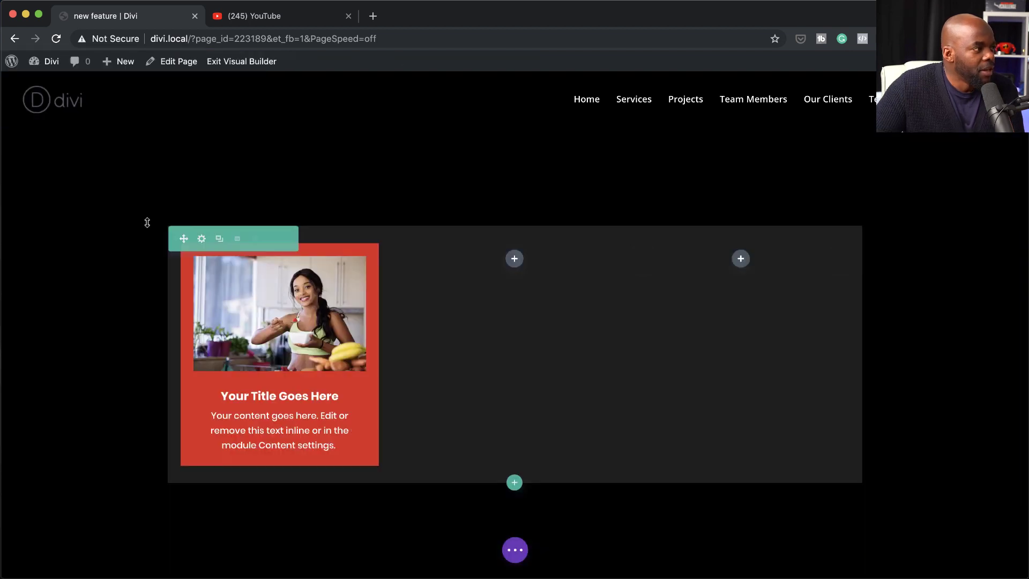
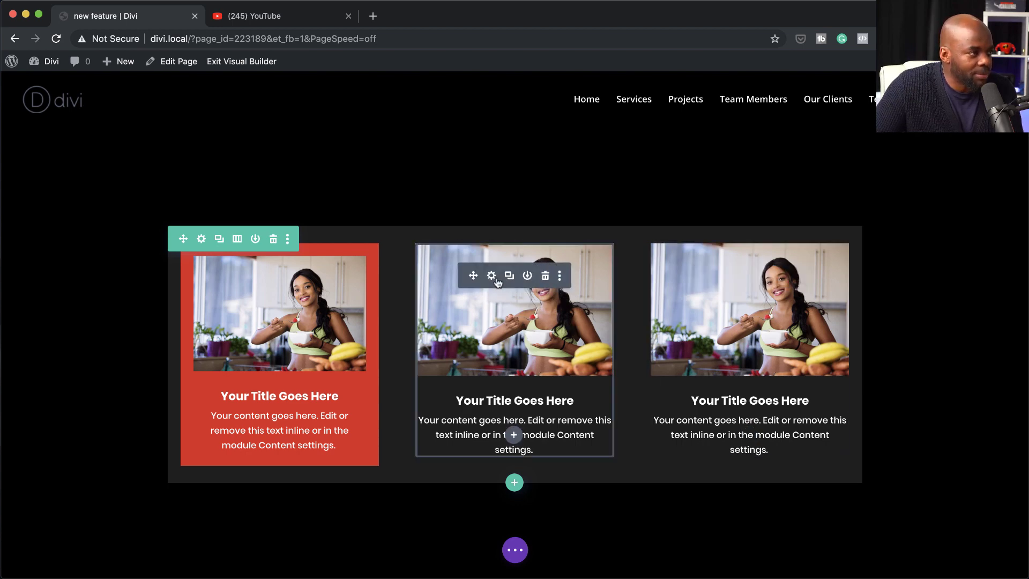
Replace the middle column's blurb image with bread-color-copyspace-1565982.jpg from the media library and save the module.
{"action": "left_click", "coordinate": [491, 277]}
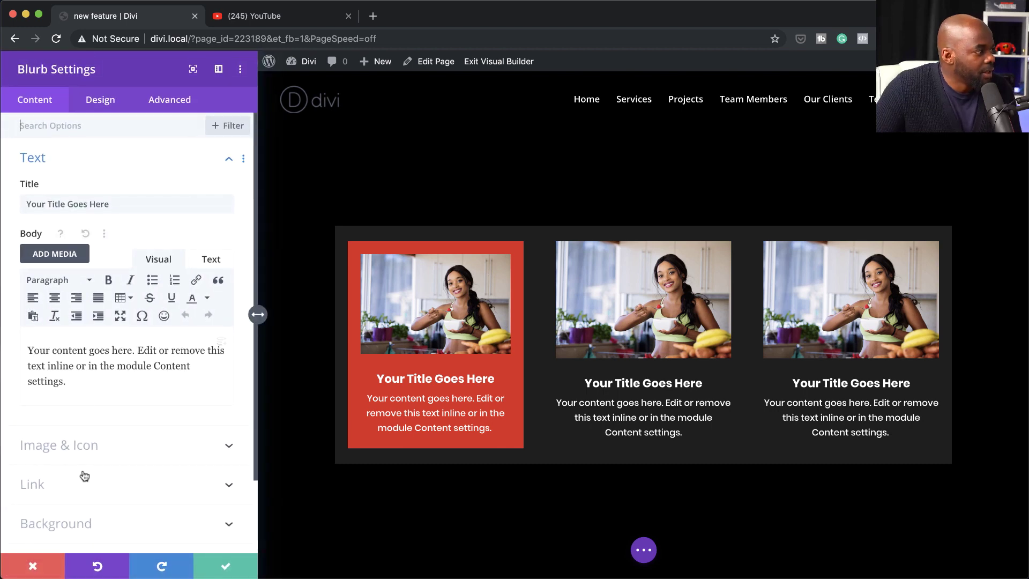
{"action": "left_click", "coordinate": [88, 449]}
{"action": "left_click", "coordinate": [107, 292]}
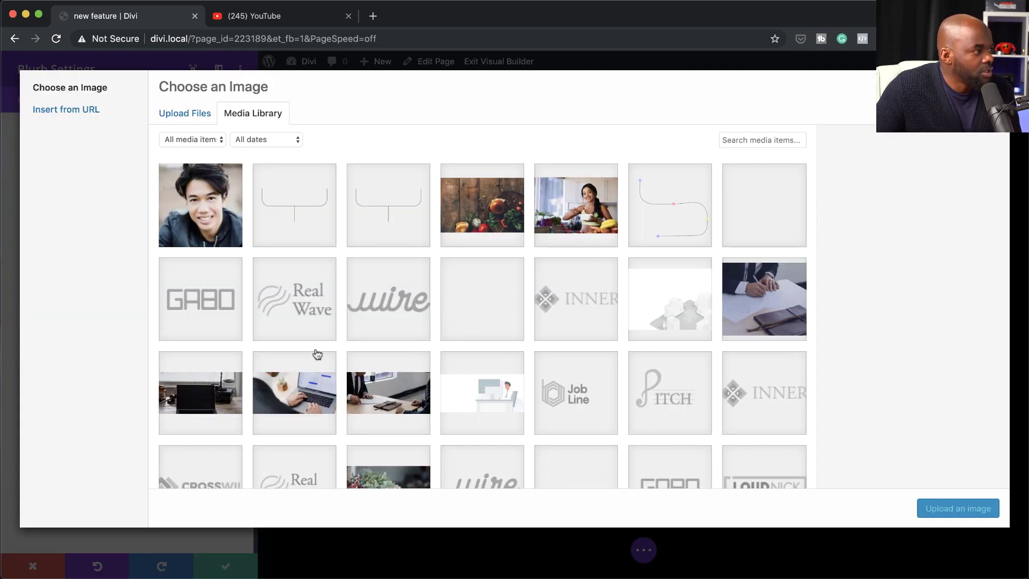
{"action": "scroll", "coordinate": [443, 374], "scroll_direction": "down", "scroll_amount": 3}
{"action": "scroll", "coordinate": [443, 374], "scroll_direction": "down", "scroll_amount": 3}
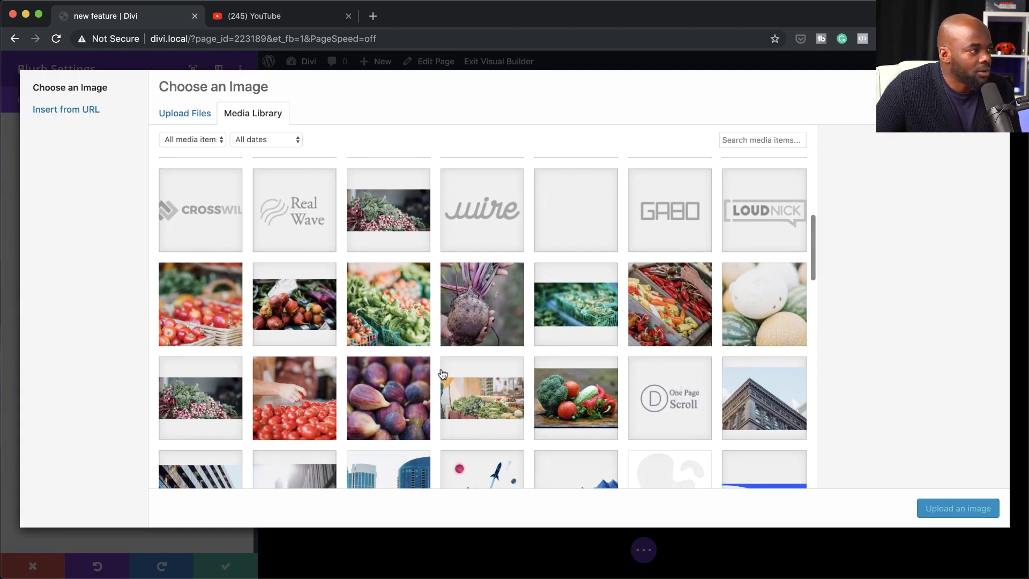
{"action": "scroll", "coordinate": [442, 375], "scroll_direction": "up", "scroll_amount": 5}
{"action": "left_click", "coordinate": [493, 211]}
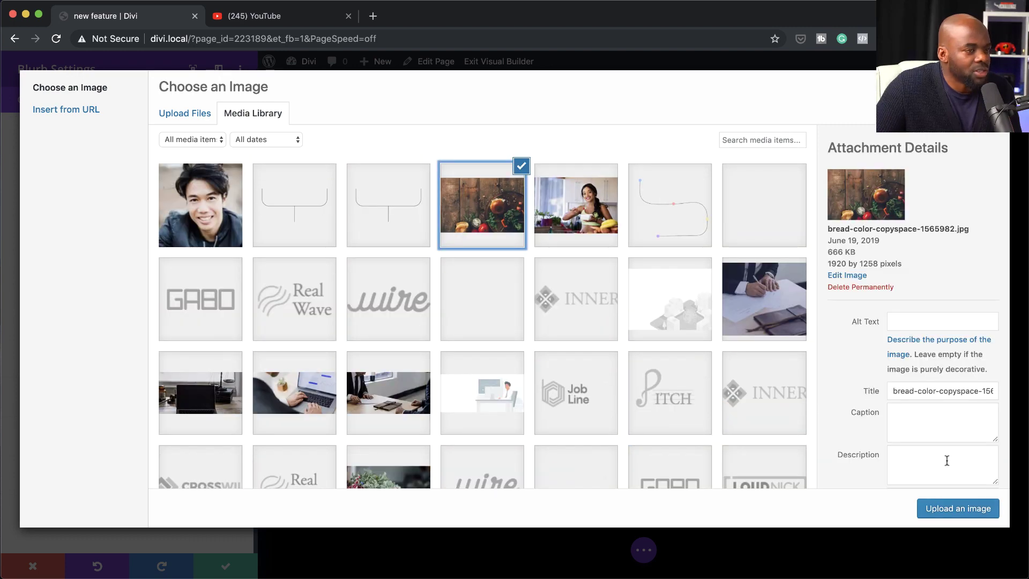
{"action": "left_click", "coordinate": [951, 512]}
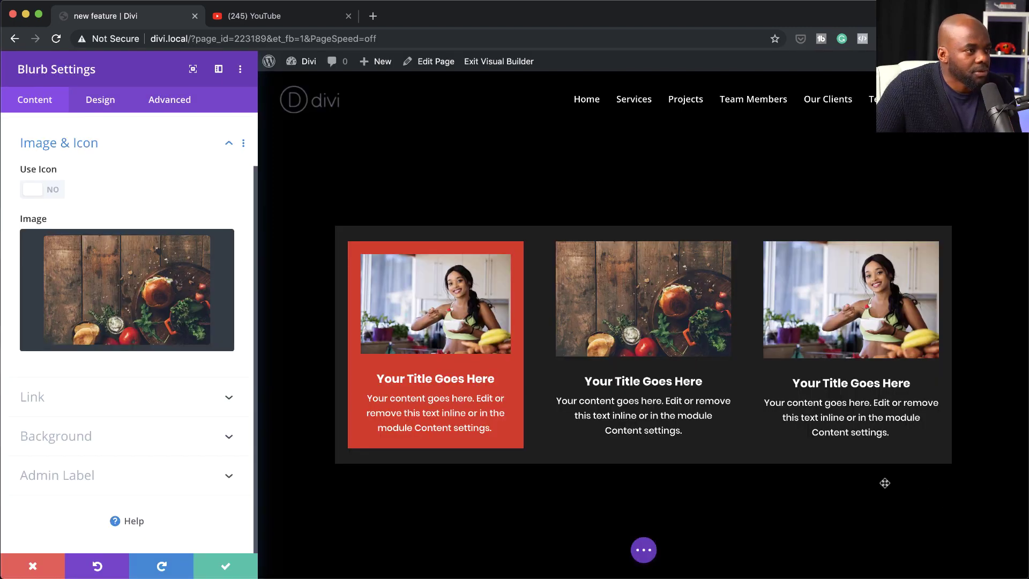
{"action": "left_click", "coordinate": [231, 564]}
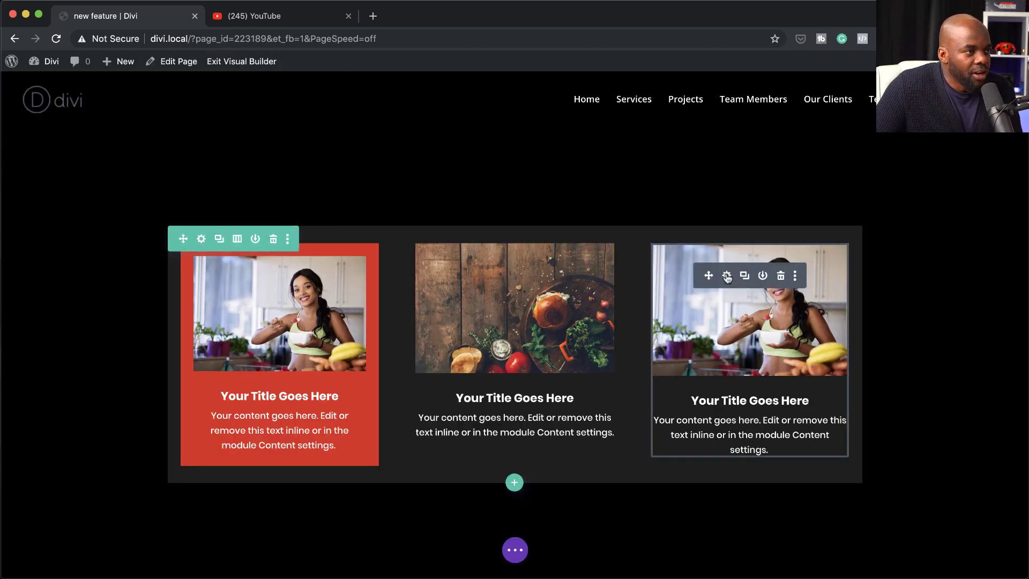
Replace the third column's blurb image with arena-audience-celebration-1916819.jpg from the media library and save the module.
{"action": "left_click", "coordinate": [726, 276]}
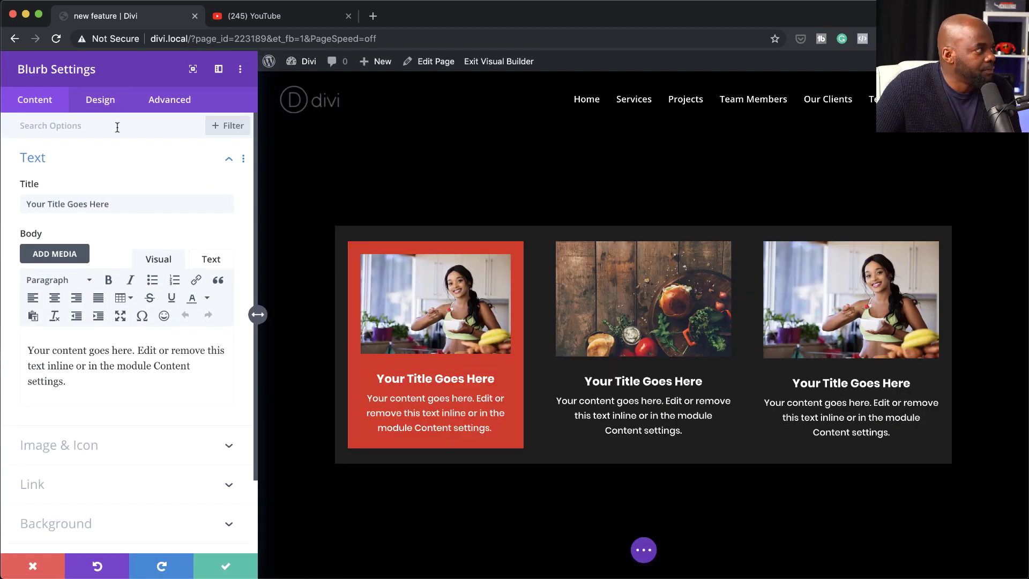
{"action": "left_click", "coordinate": [104, 456]}
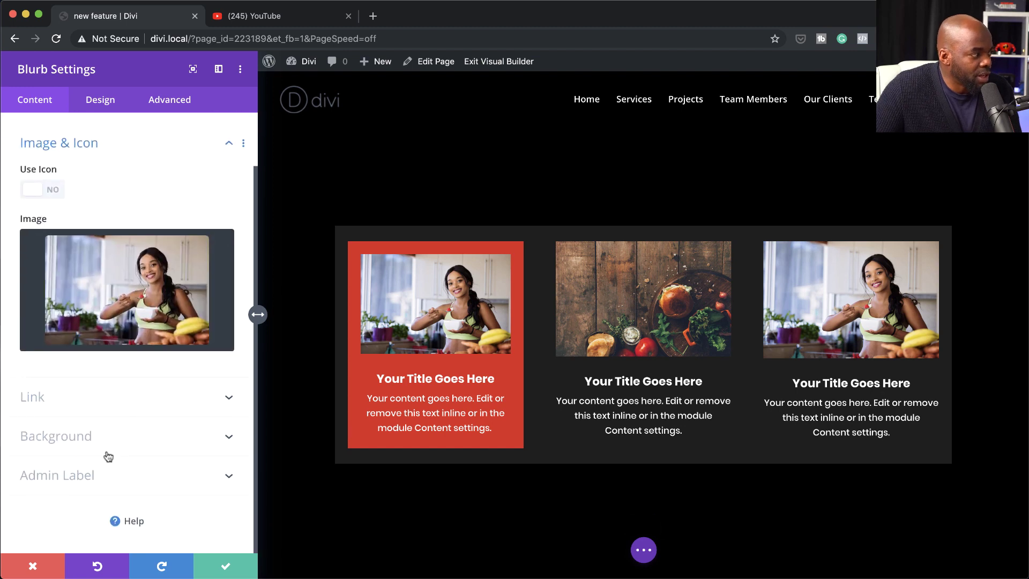
{"action": "left_click", "coordinate": [158, 346]}
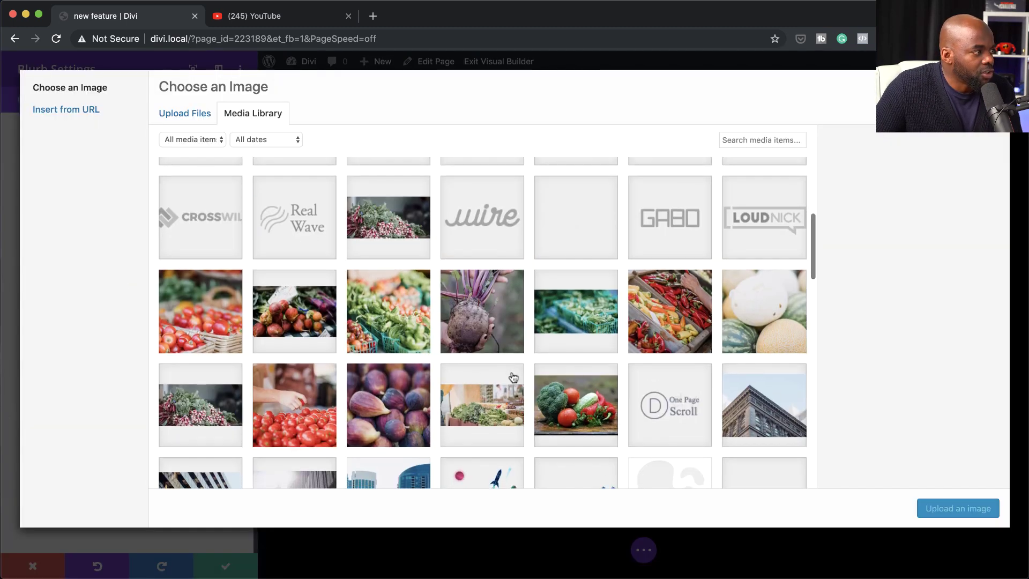
{"action": "scroll", "coordinate": [513, 378], "scroll_direction": "down", "scroll_amount": 3}
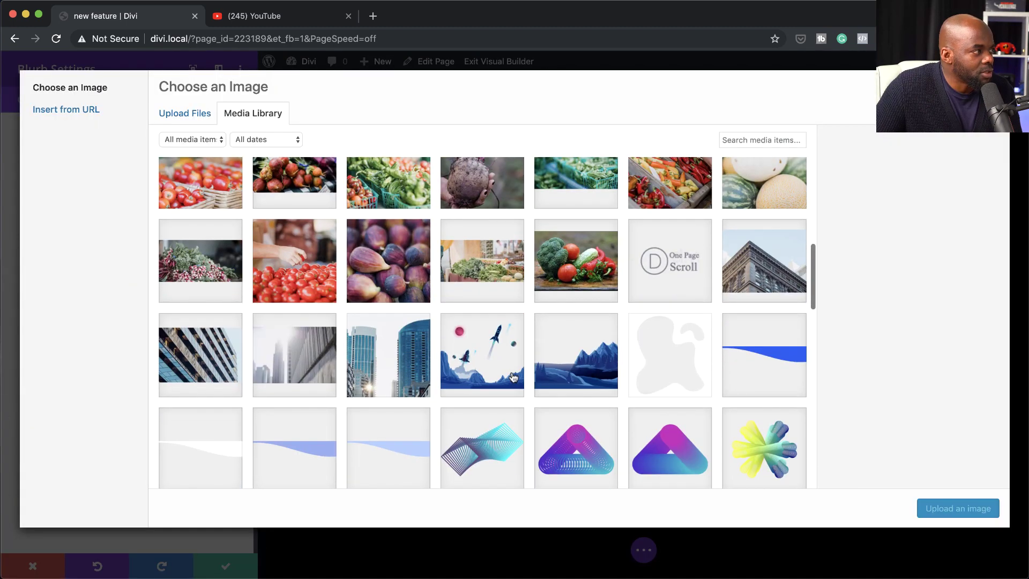
{"action": "scroll", "coordinate": [512, 377], "scroll_direction": "up", "scroll_amount": 5}
{"action": "scroll", "coordinate": [512, 378], "scroll_direction": "down", "scroll_amount": 3}
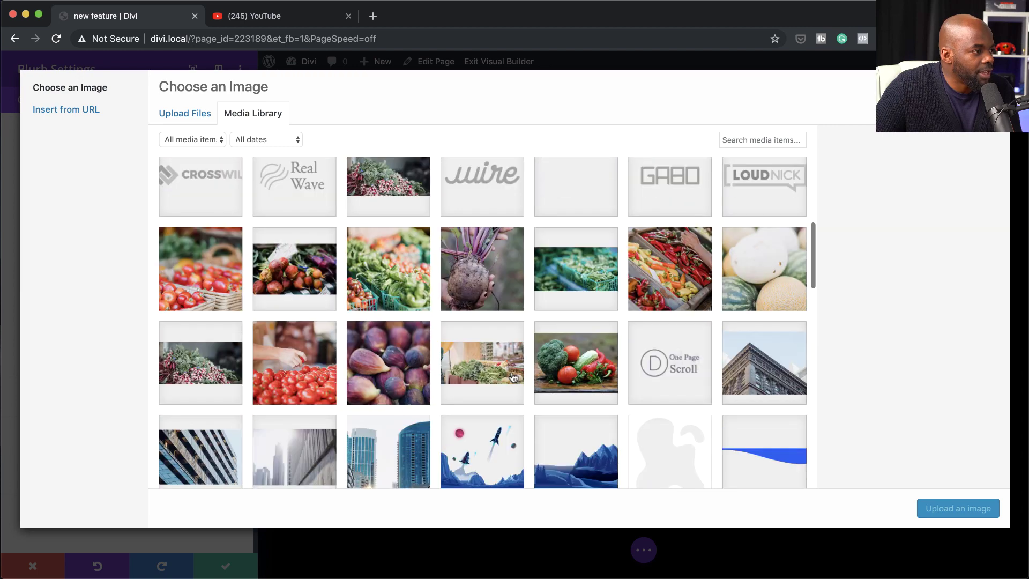
{"action": "scroll", "coordinate": [513, 378], "scroll_direction": "down", "scroll_amount": 15}
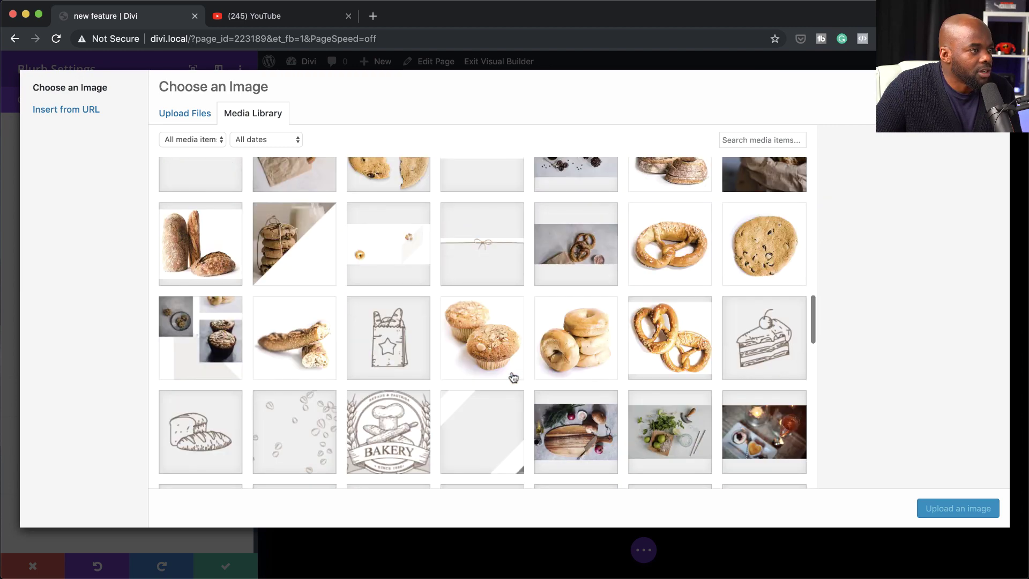
{"action": "scroll", "coordinate": [513, 377], "scroll_direction": "down", "scroll_amount": 5}
{"action": "left_click", "coordinate": [755, 356]}
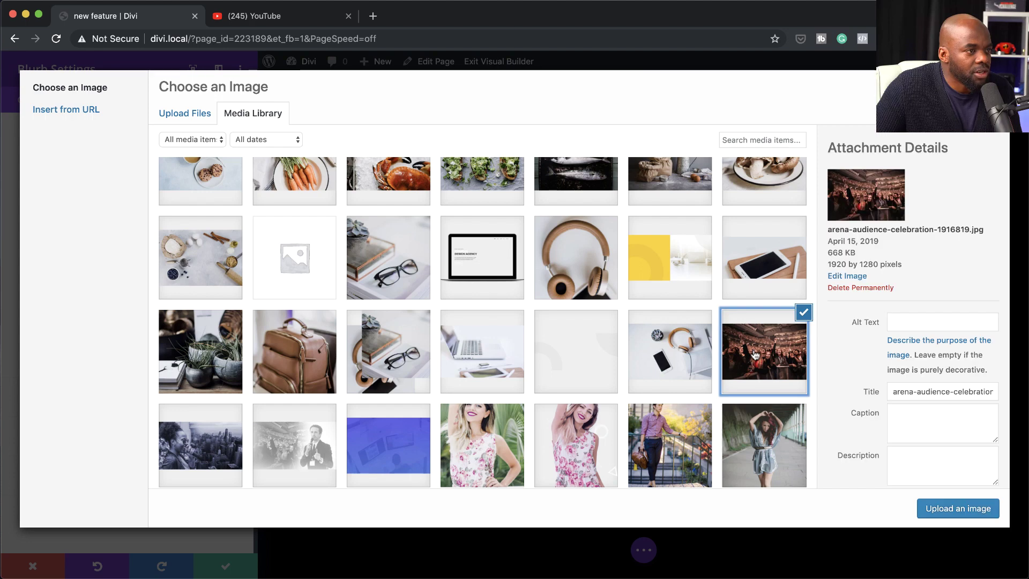
{"action": "left_click", "coordinate": [946, 510]}
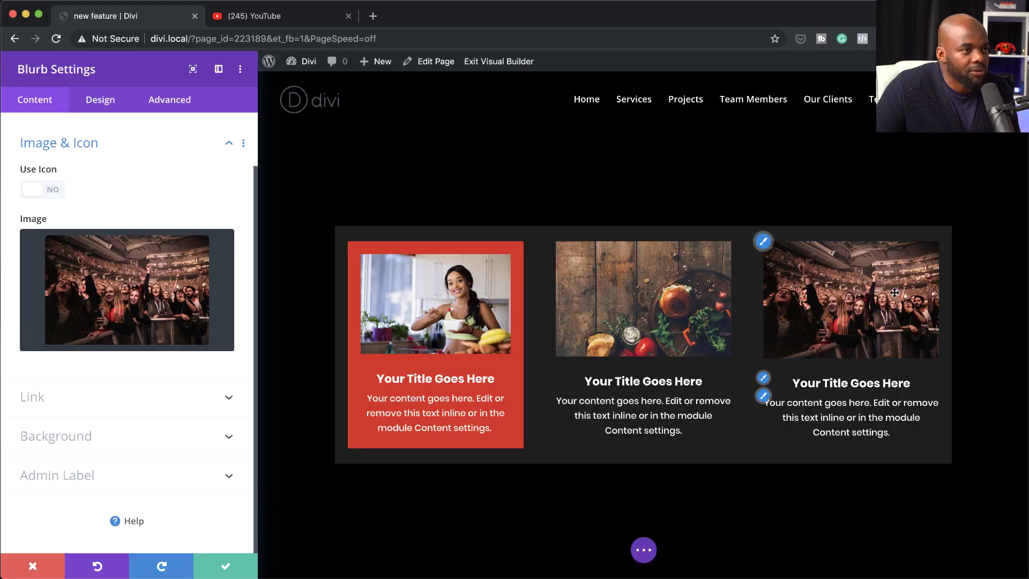
{"action": "left_click", "coordinate": [224, 567]}
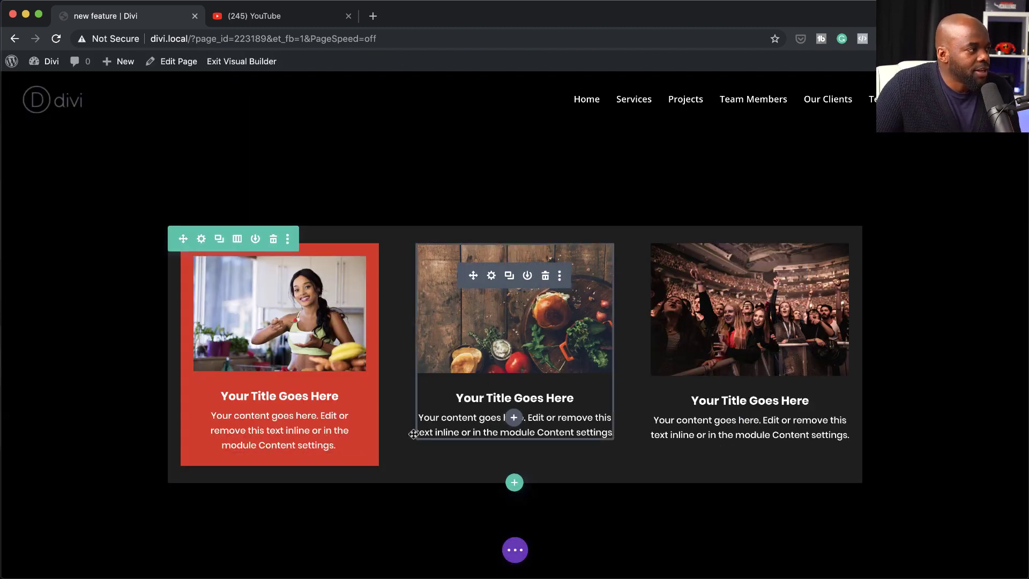
Reorder the row's columns so that the red first column moves to the middle position.
{"action": "left_click", "coordinate": [203, 239]}
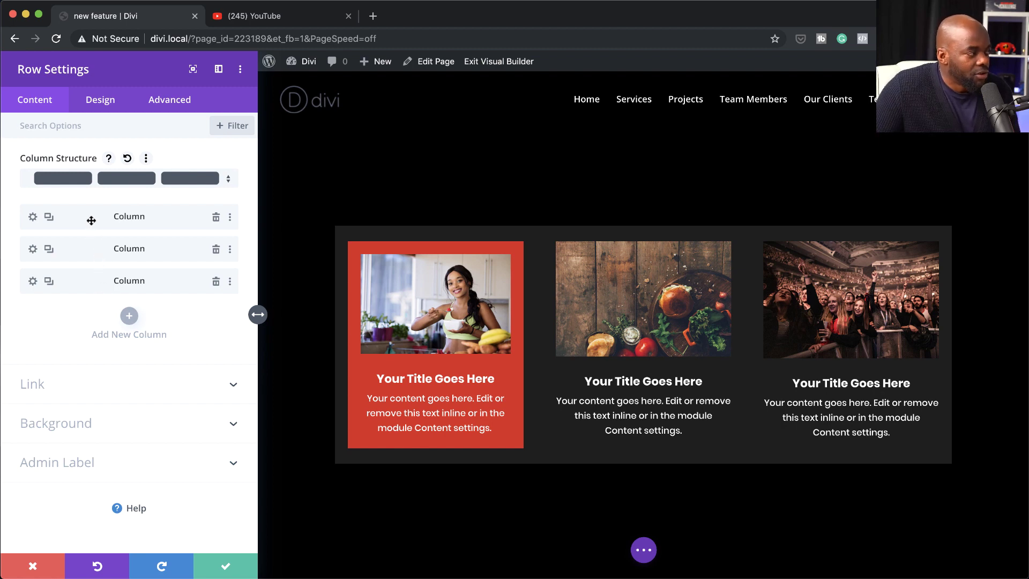
{"action": "left_click_drag", "start_coordinate": [88, 226], "coordinate": [87, 255]}
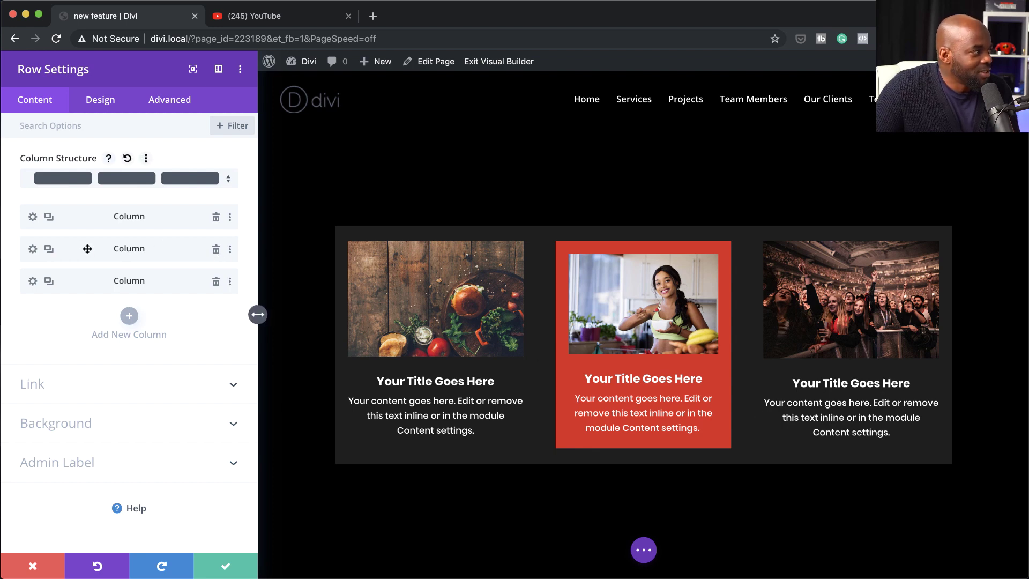
{"action": "mouse_move", "coordinate": [85, 249]}
{"action": "left_mouse_down"}
{"action": "mouse_move", "coordinate": [87, 292]}
{"action": "mouse_move", "coordinate": [93, 252]}
{"action": "left_mouse_up"}
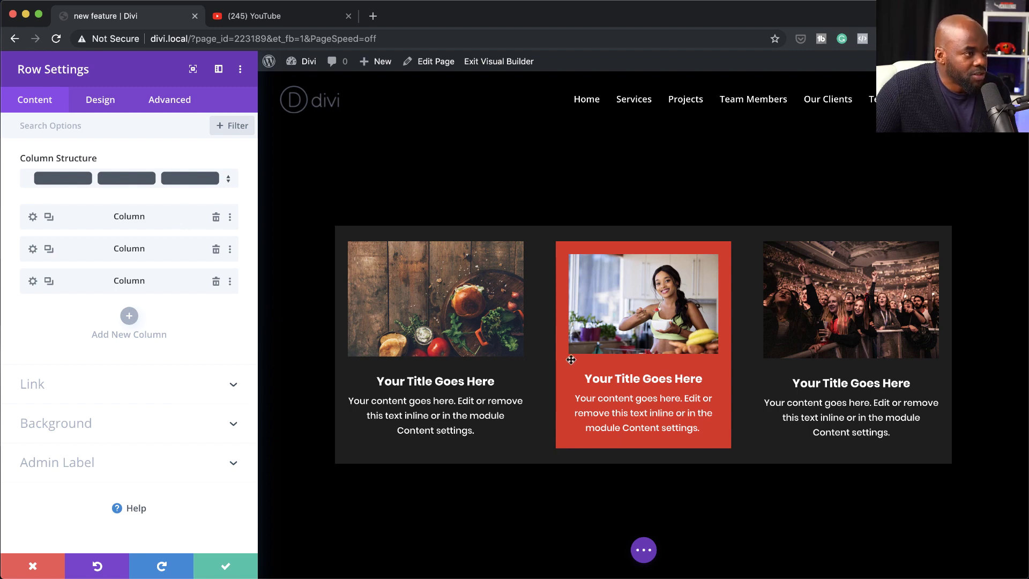
Copy the red middle column's item styles, paste them onto the first column, and return to the row settings.
{"action": "right_click", "coordinate": [182, 248]}
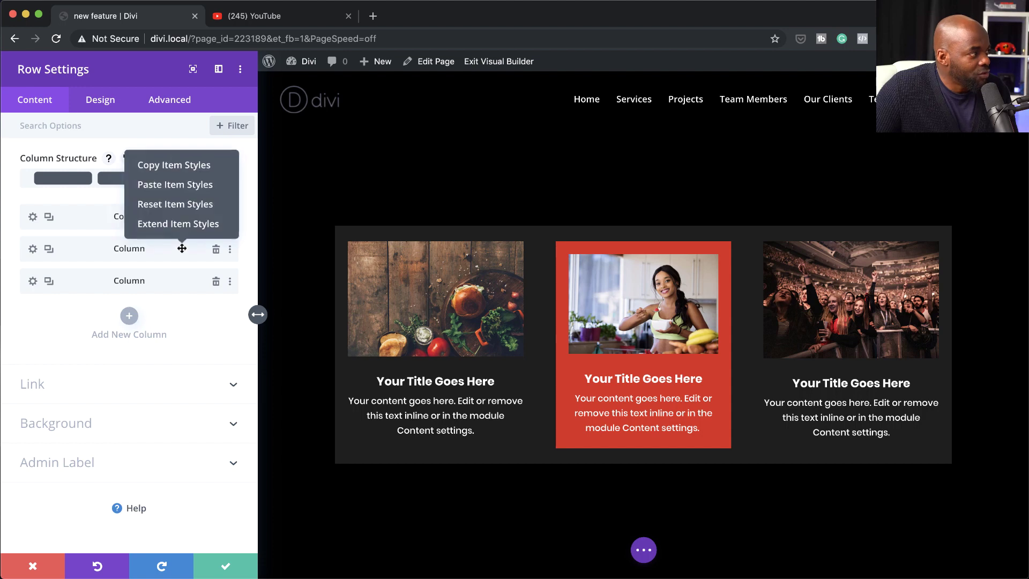
{"action": "left_click", "coordinate": [199, 166]}
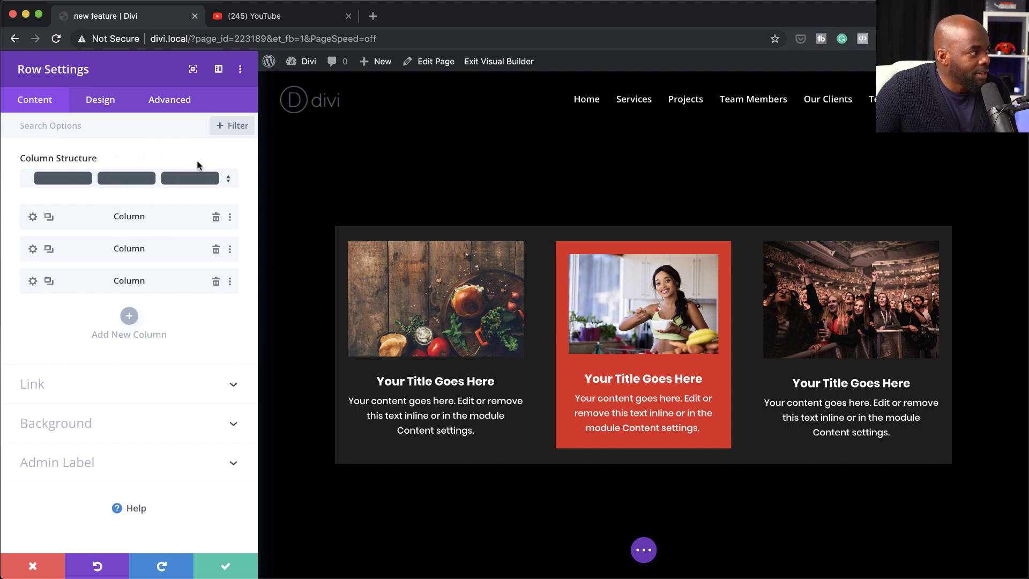
{"action": "right_click", "coordinate": [176, 215]}
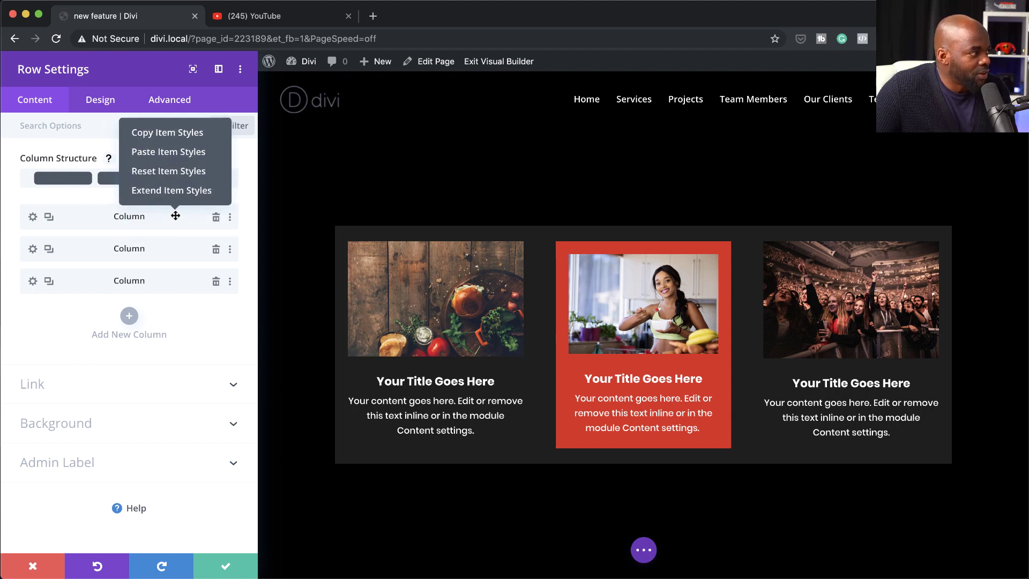
{"action": "left_click", "coordinate": [192, 153]}
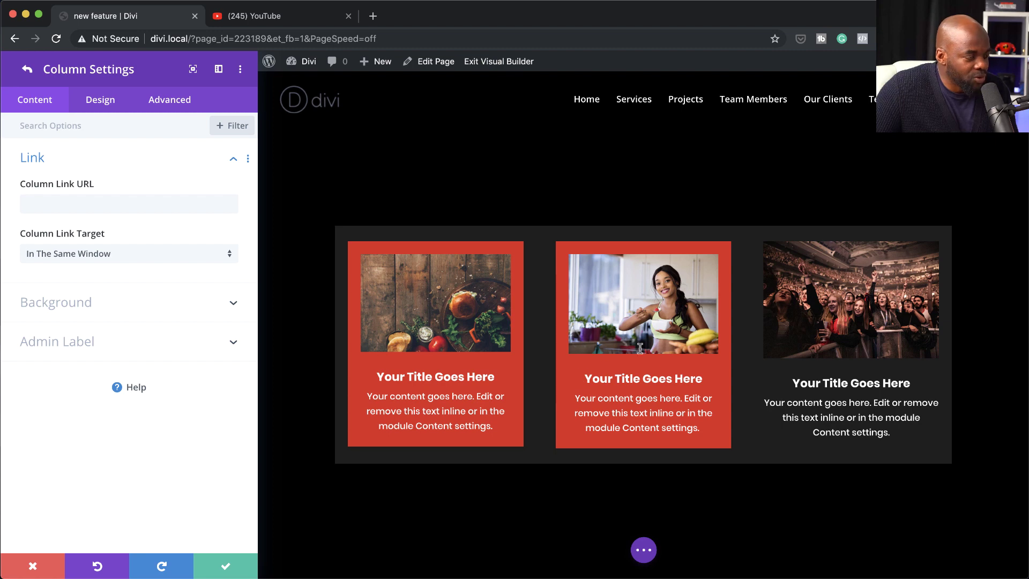
{"action": "left_click", "coordinate": [29, 71]}
Copy the first column's item styles, paste them onto the third column, and return to the row settings.
{"action": "right_click", "coordinate": [91, 282]}
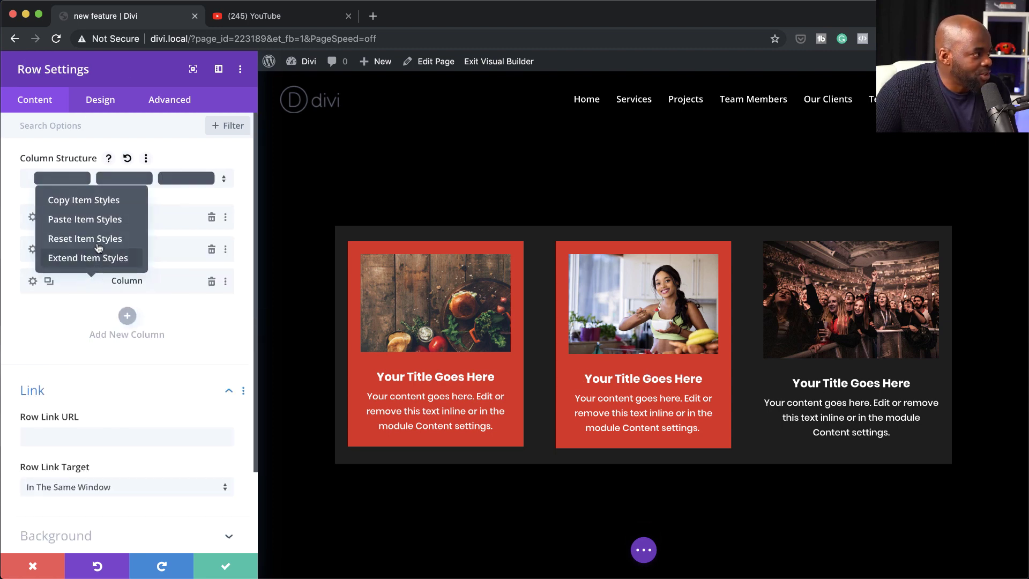
{"action": "left_click", "coordinate": [103, 200]}
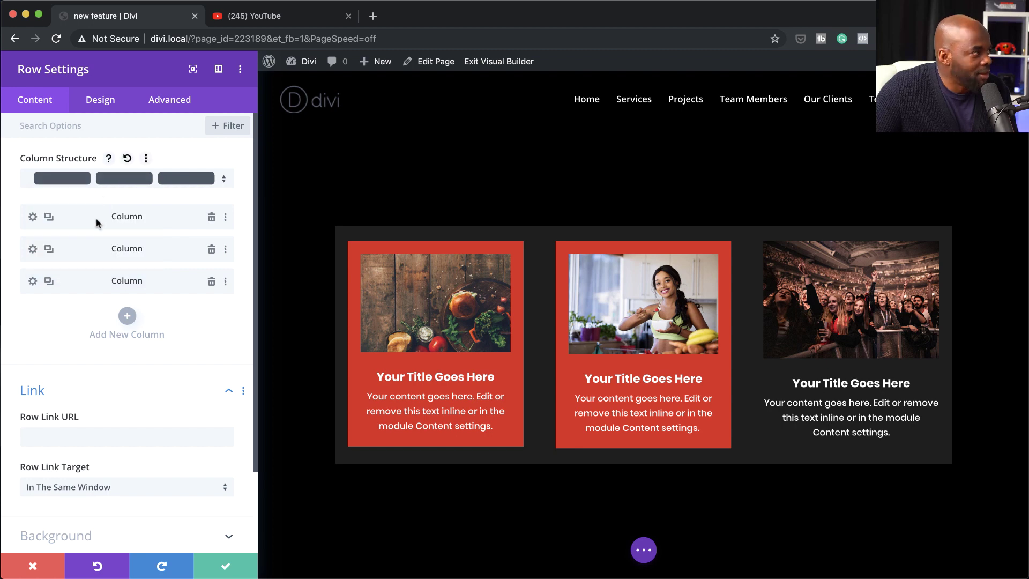
{"action": "right_click", "coordinate": [99, 282]}
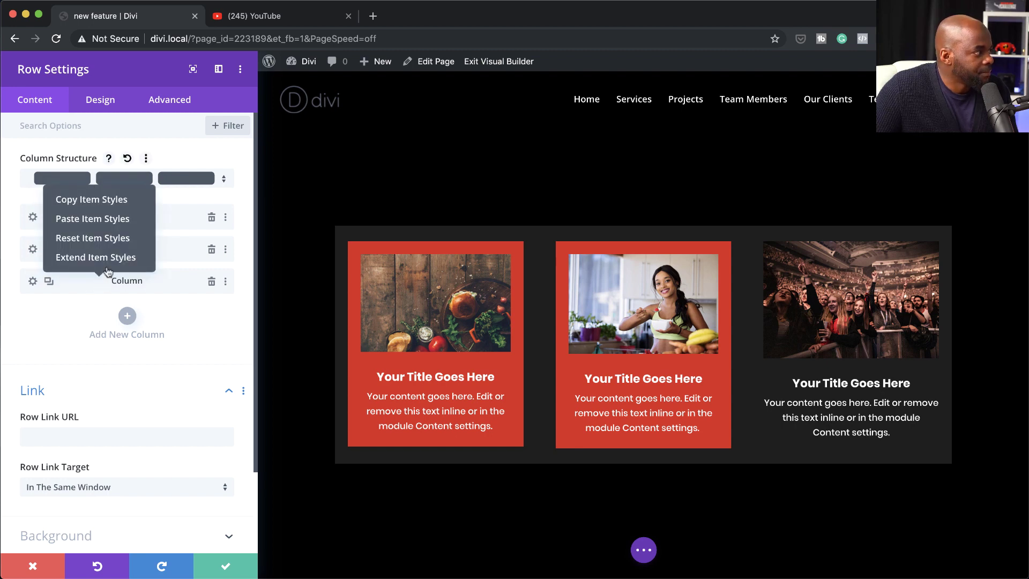
{"action": "left_click", "coordinate": [167, 217]}
{"action": "right_click", "coordinate": [166, 214]}
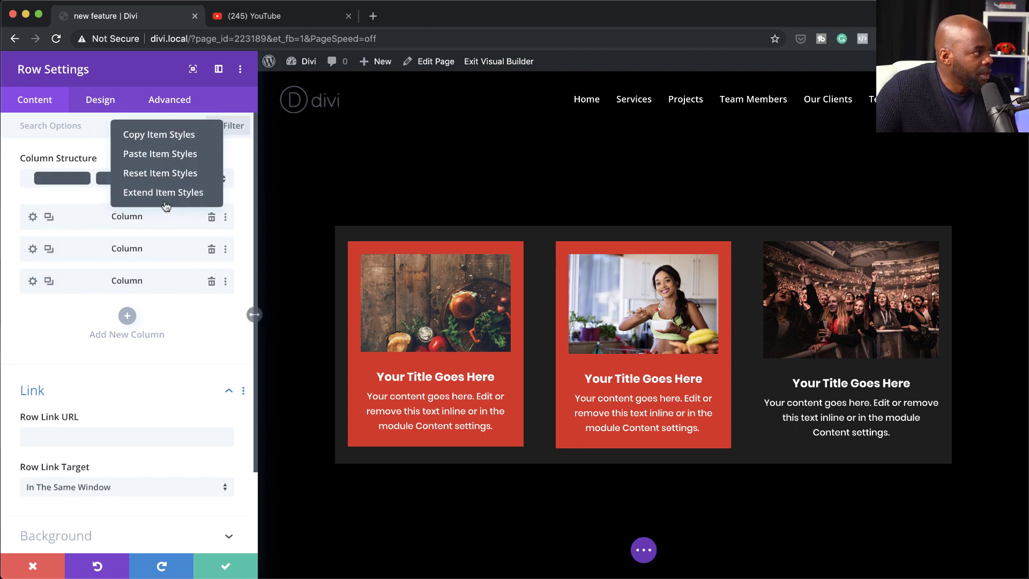
{"action": "left_click", "coordinate": [148, 178]}
{"action": "right_click", "coordinate": [84, 282]}
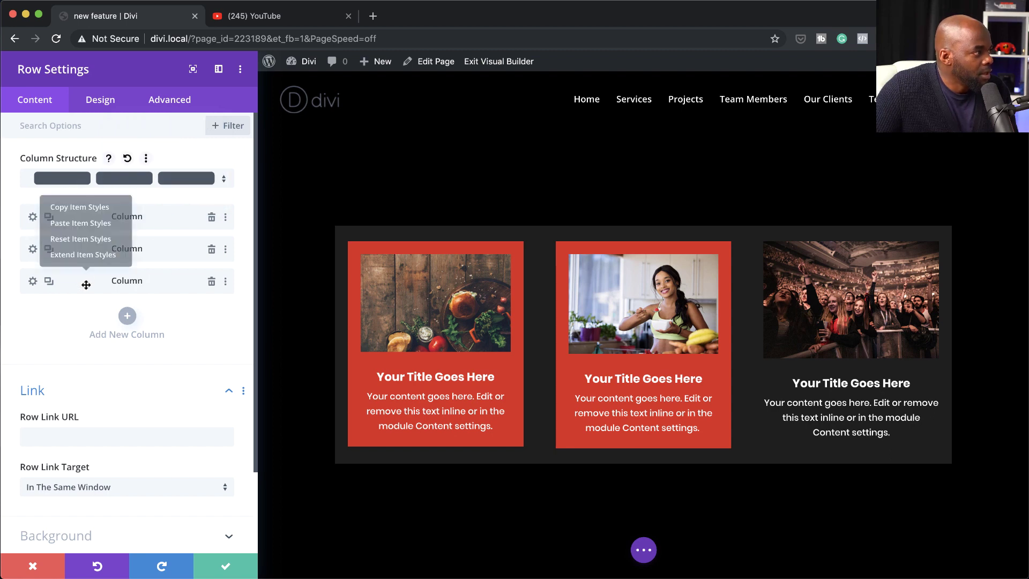
{"action": "left_click", "coordinate": [111, 222]}
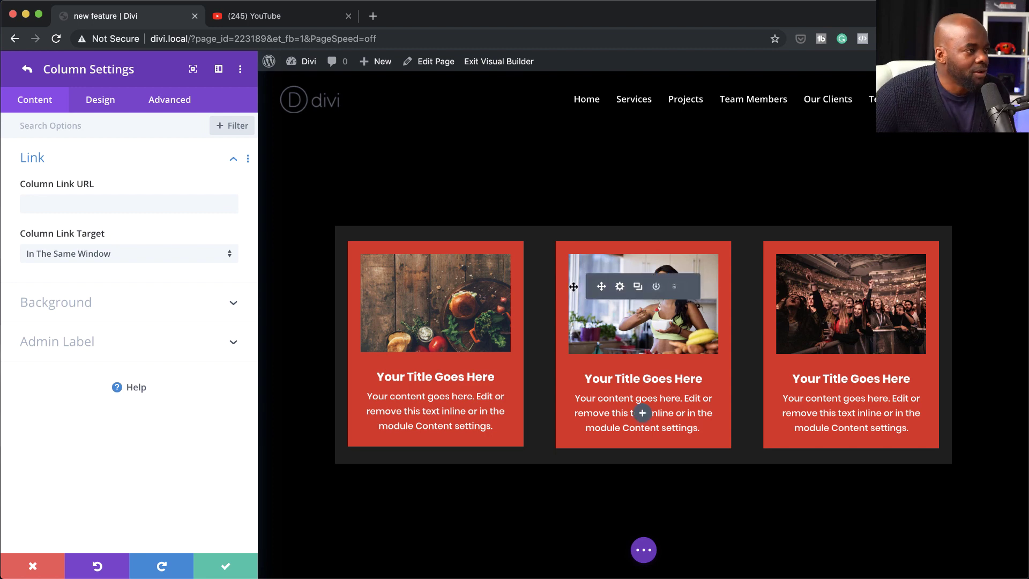
{"action": "mouse_move", "coordinate": [872, 299]}
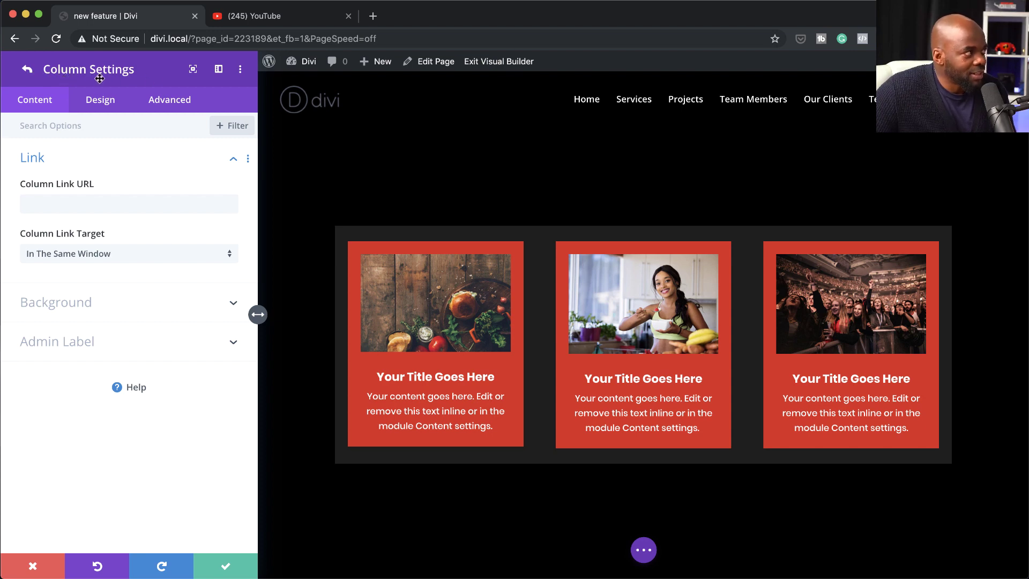
{"action": "left_click", "coordinate": [28, 71]}
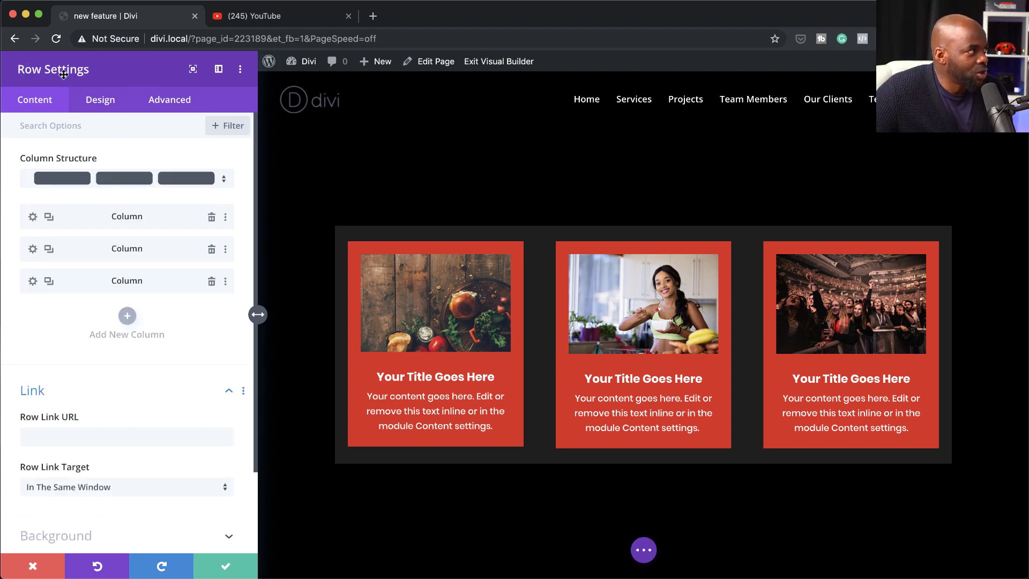
Enable a custom gutter width for the row and set it to 2.
{"action": "left_click", "coordinate": [101, 101]}
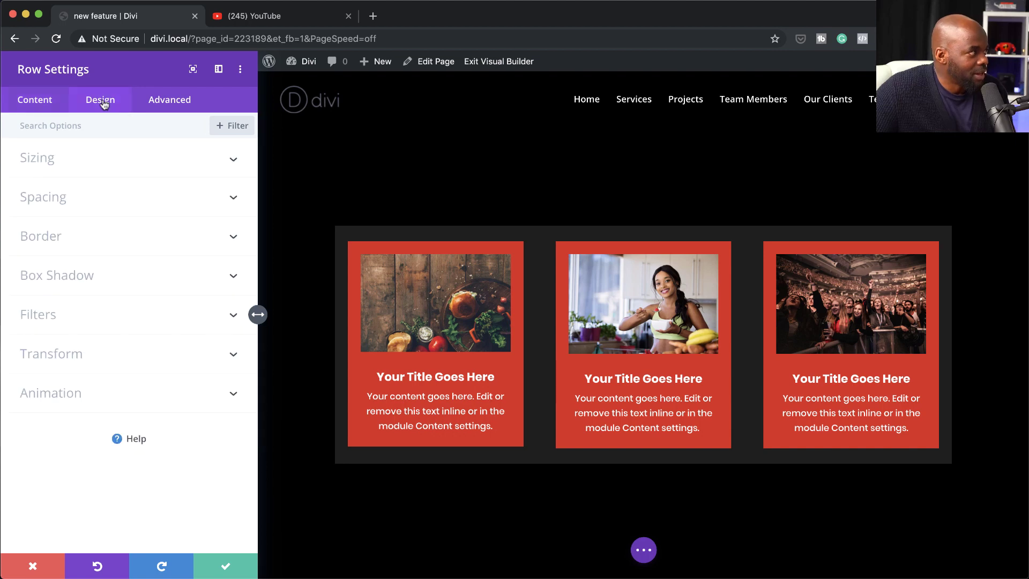
{"action": "left_click", "coordinate": [63, 159]}
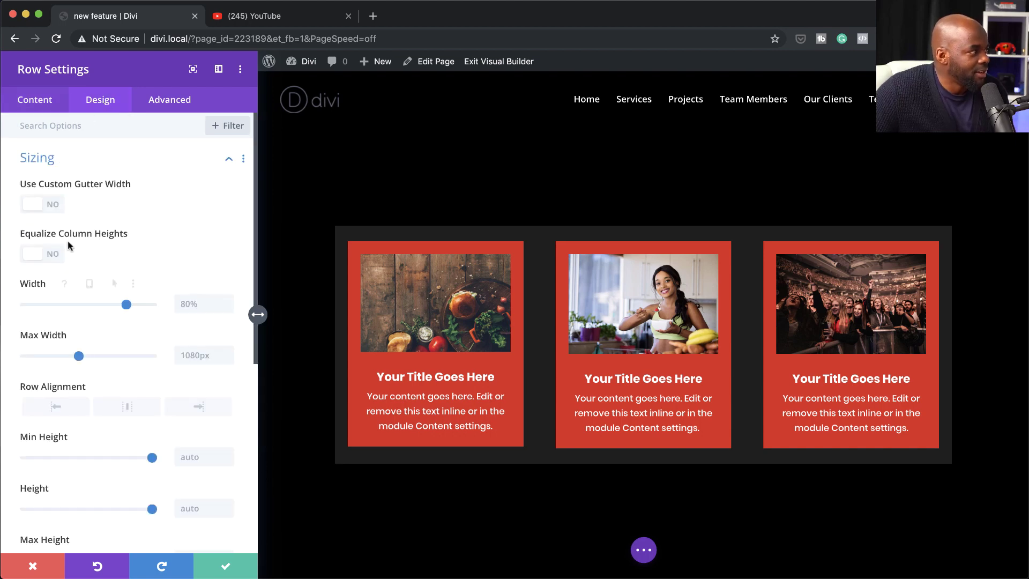
{"action": "left_click", "coordinate": [52, 208]}
{"action": "left_click_drag", "start_coordinate": [107, 260], "coordinate": [84, 263]}
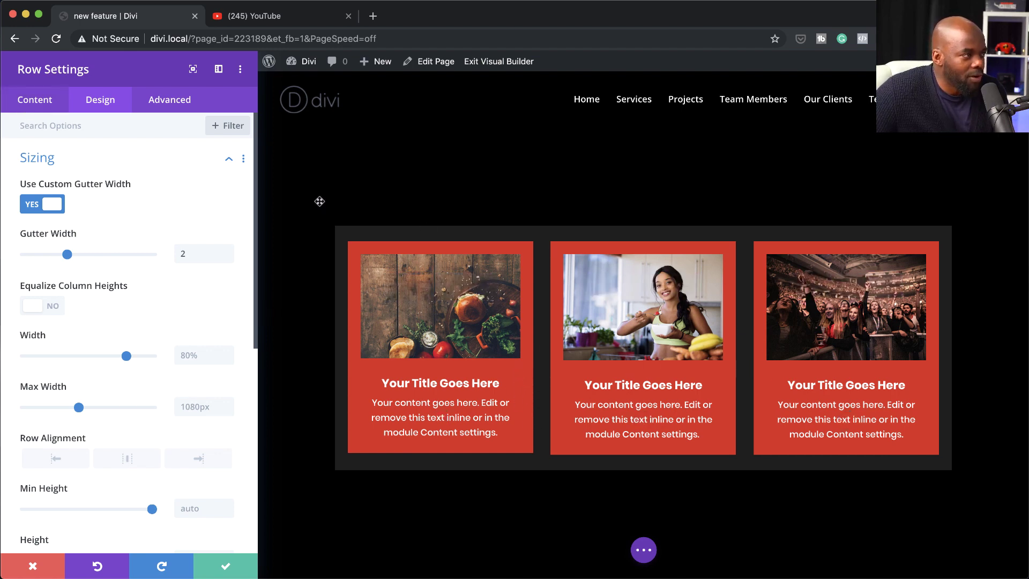
Set the first column's background colour to dark grey #3a3a3a and save the column settings.
{"action": "left_click", "coordinate": [46, 105]}
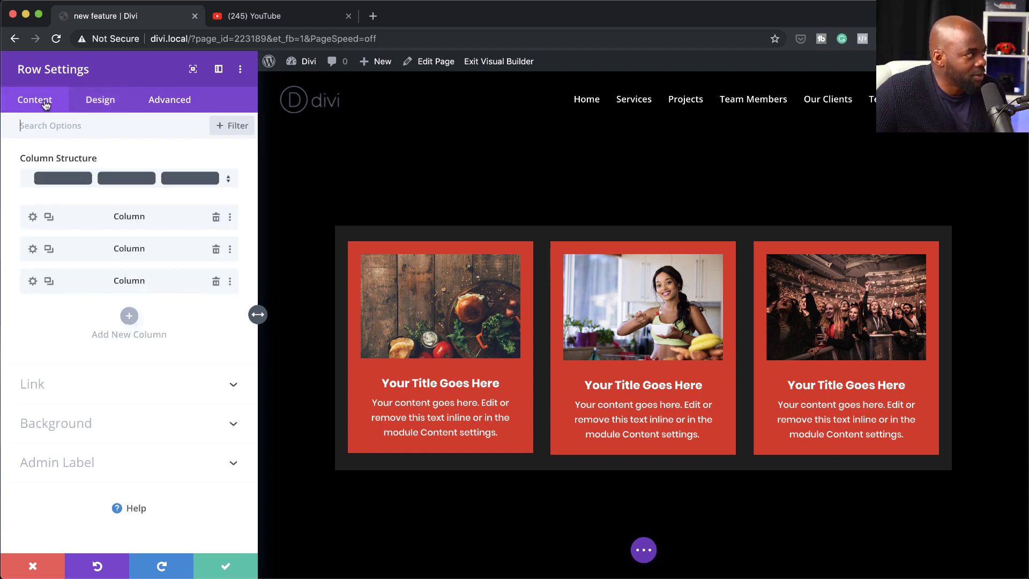
{"action": "left_click", "coordinate": [33, 218]}
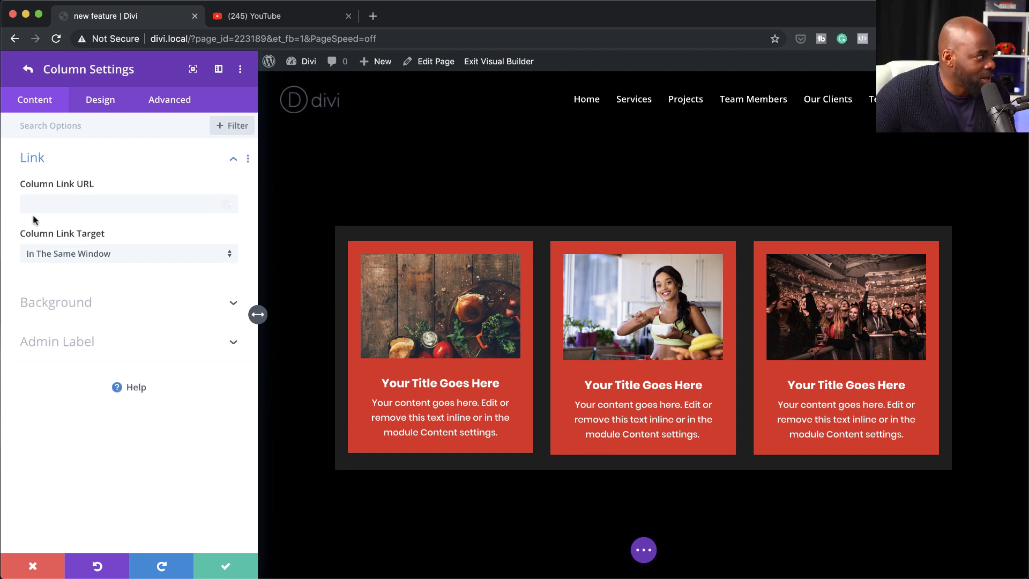
{"action": "left_click", "coordinate": [76, 303]}
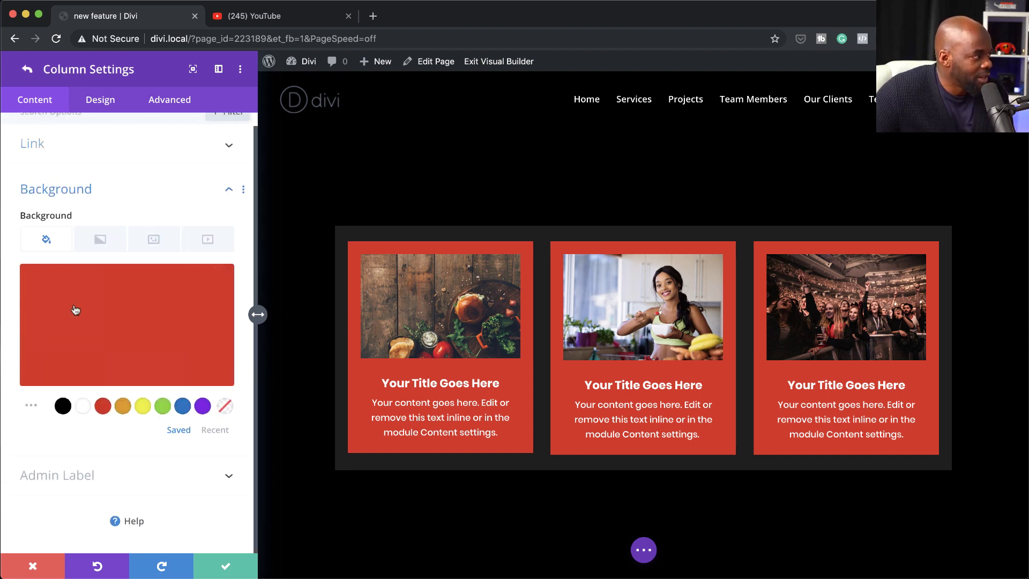
{"action": "left_click", "coordinate": [115, 332]}
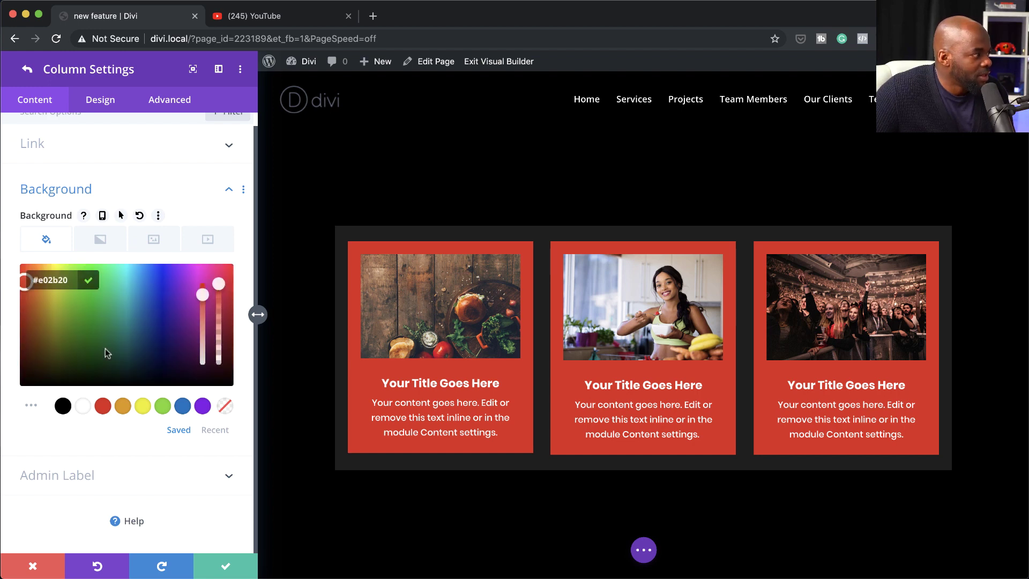
{"action": "left_click", "coordinate": [63, 407]}
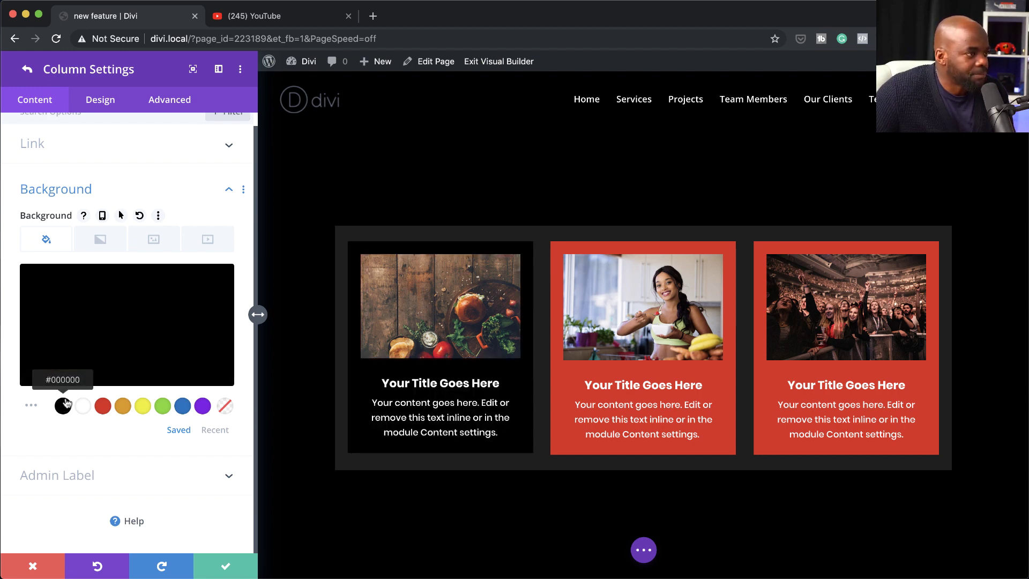
{"action": "left_click", "coordinate": [57, 356]}
{"action": "mouse_move", "coordinate": [32, 351]}
{"action": "left_mouse_down"}
{"action": "mouse_move", "coordinate": [23, 365]}
{"action": "mouse_move", "coordinate": [19, 272]}
{"action": "mouse_move", "coordinate": [24, 359]}
{"action": "left_mouse_up"}
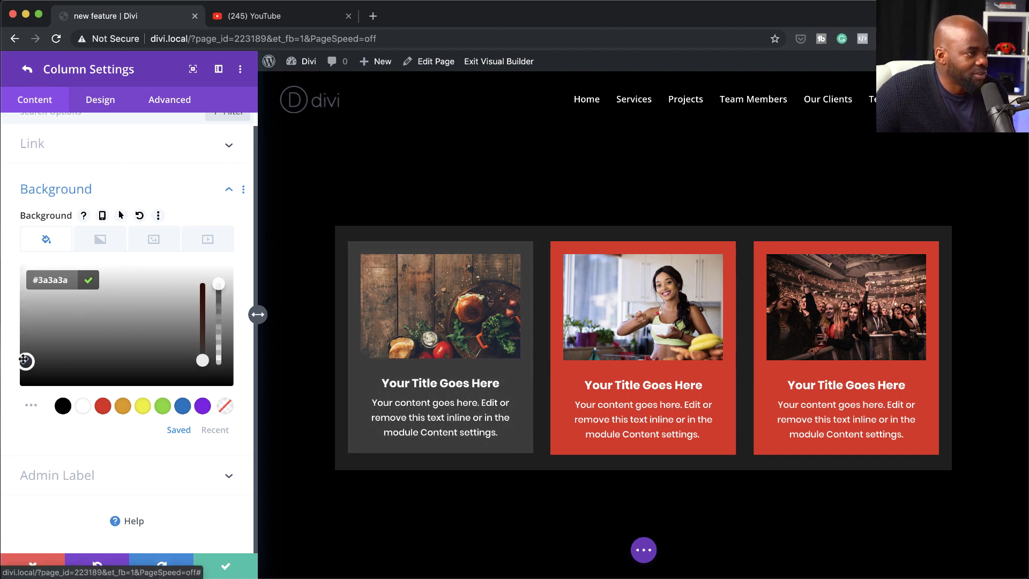
{"action": "left_click", "coordinate": [227, 567]}
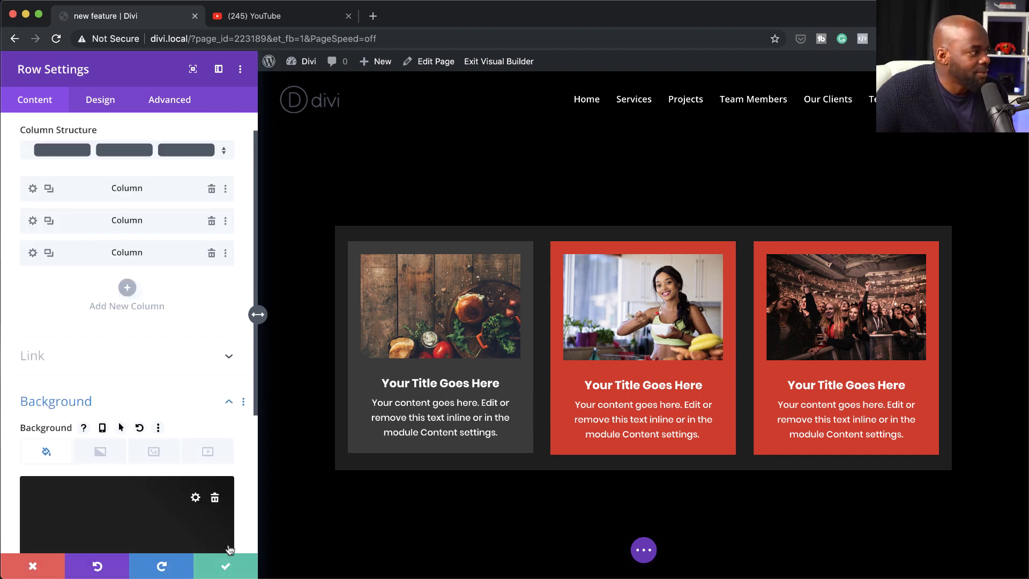
Copy the grey first column's item styles, paste them onto the third column, and return to the row settings.
{"action": "right_click", "coordinate": [91, 191]}
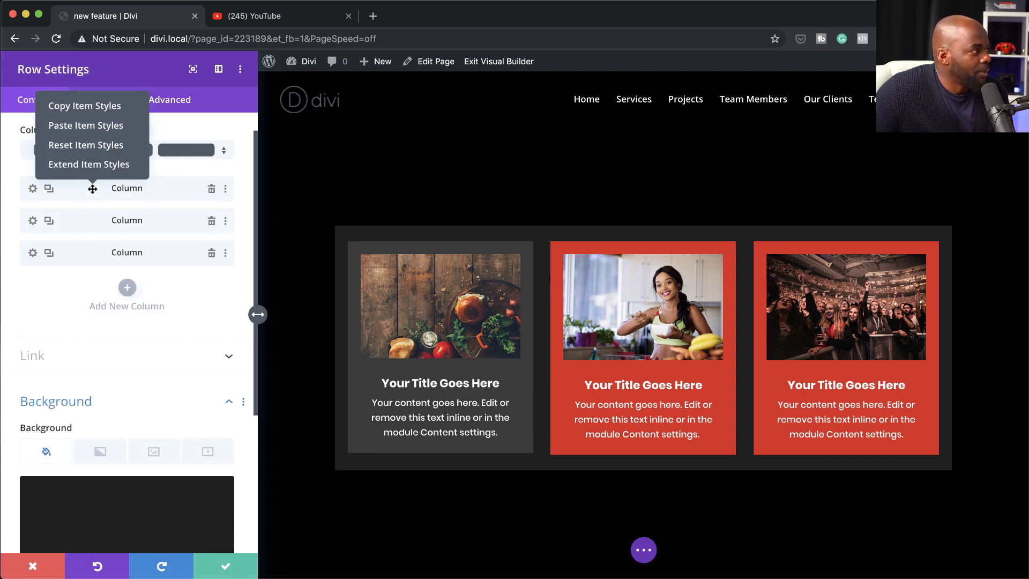
{"action": "left_click", "coordinate": [124, 111]}
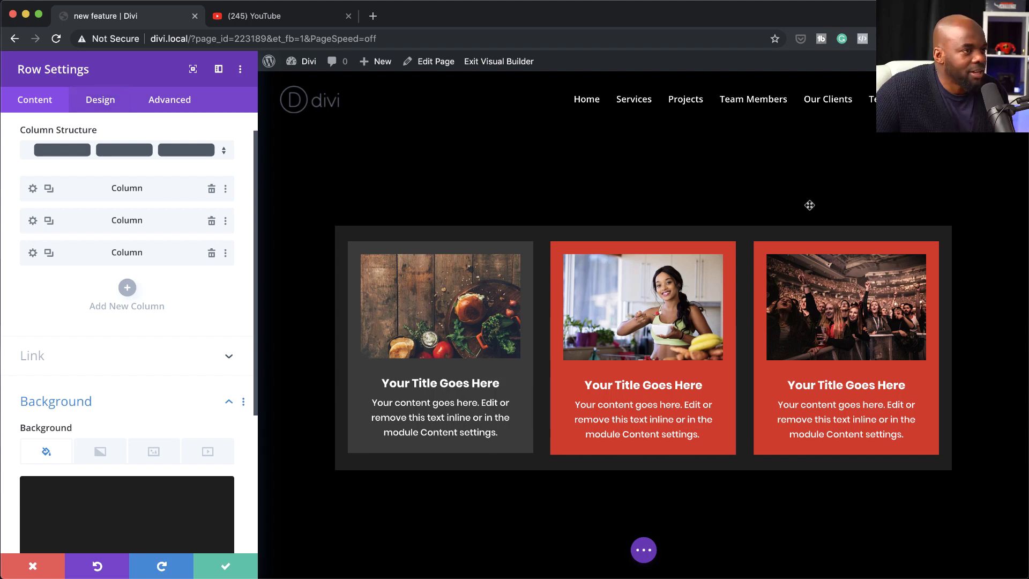
{"action": "right_click", "coordinate": [84, 253]}
{"action": "left_click", "coordinate": [95, 188]}
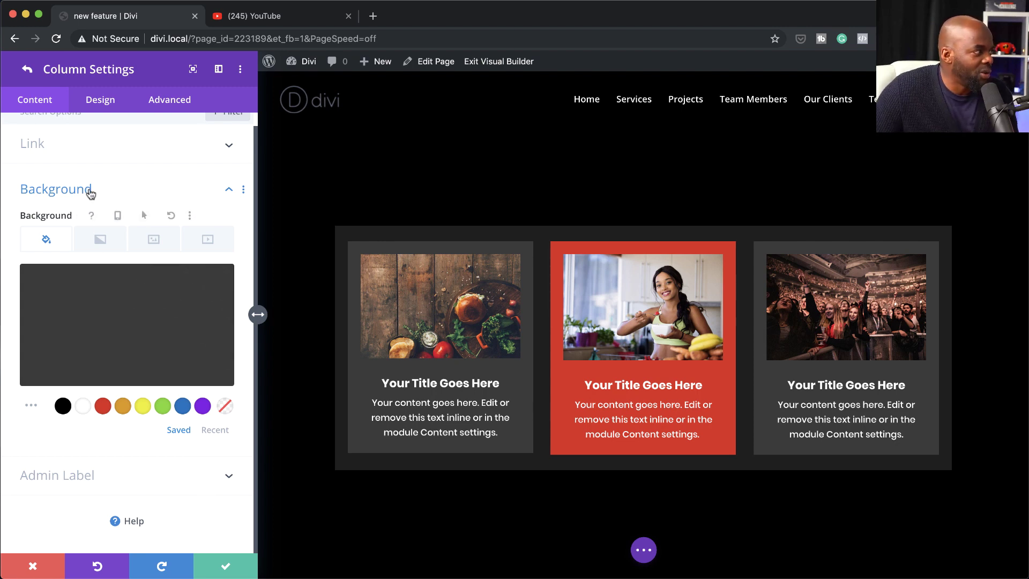
{"action": "left_click", "coordinate": [30, 69]}
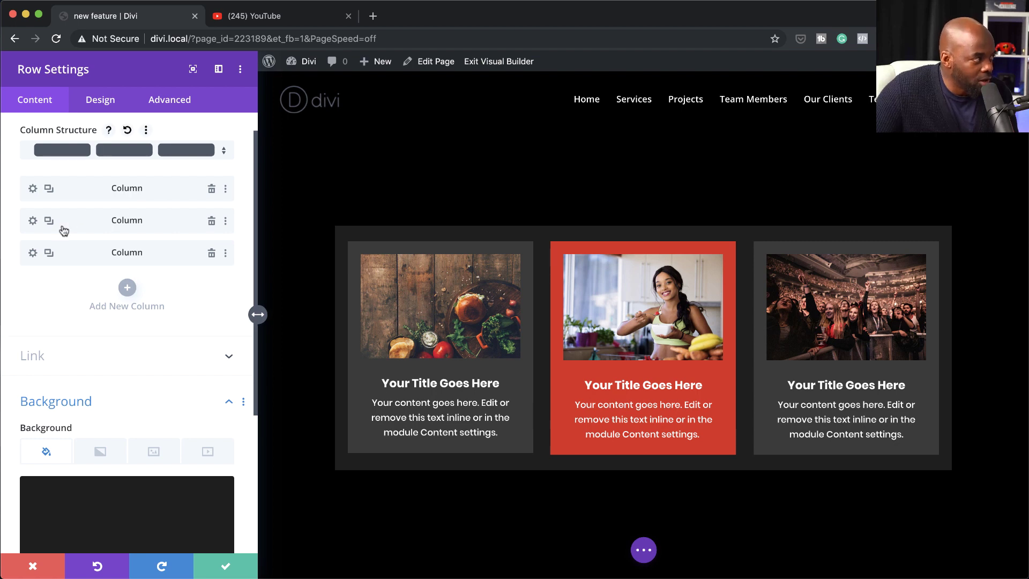
Try the Bounce animation style on the middle column, and set its animation style back to None.
{"action": "left_click", "coordinate": [33, 222]}
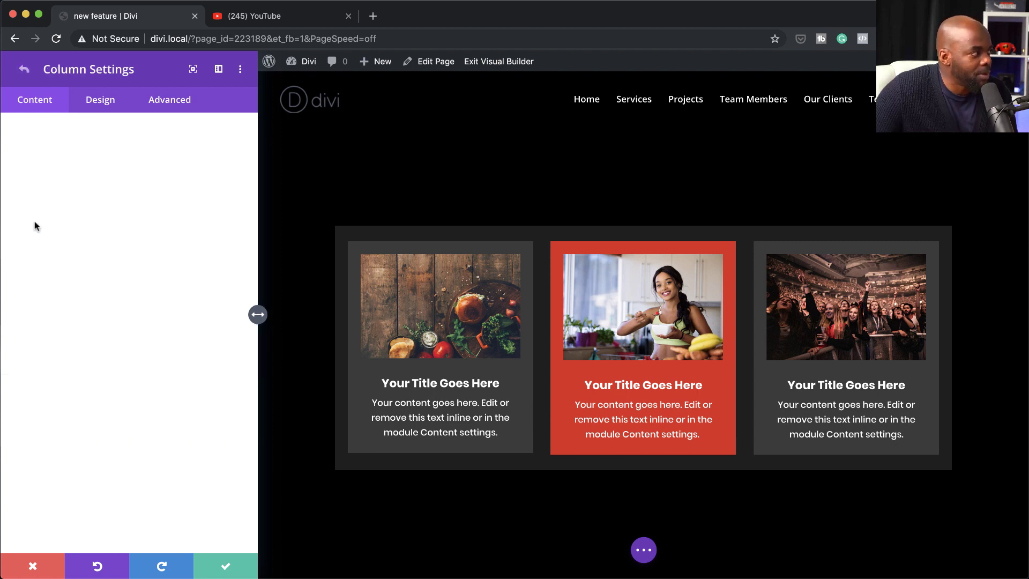
{"action": "left_click", "coordinate": [100, 100]}
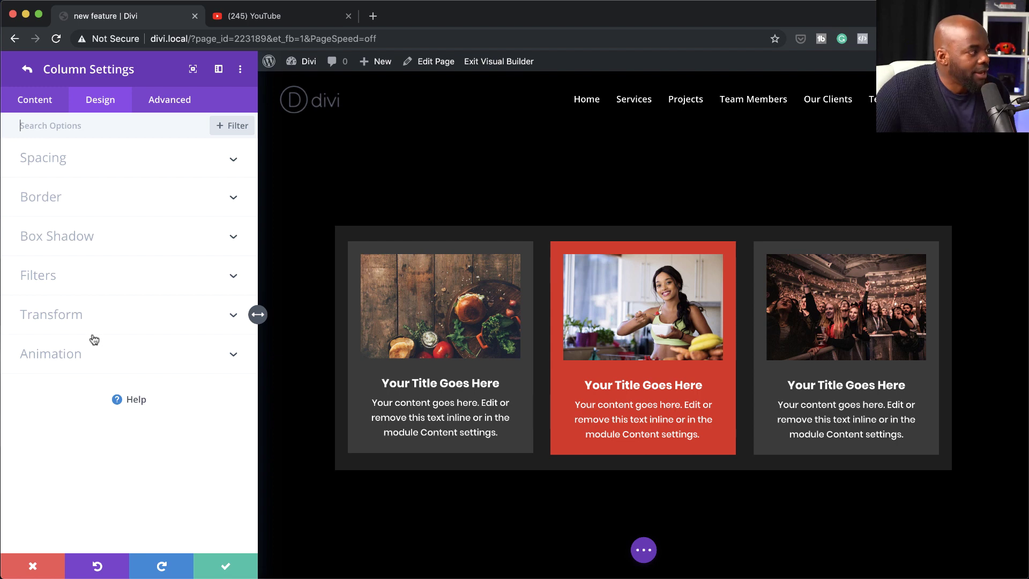
{"action": "left_click", "coordinate": [91, 358]}
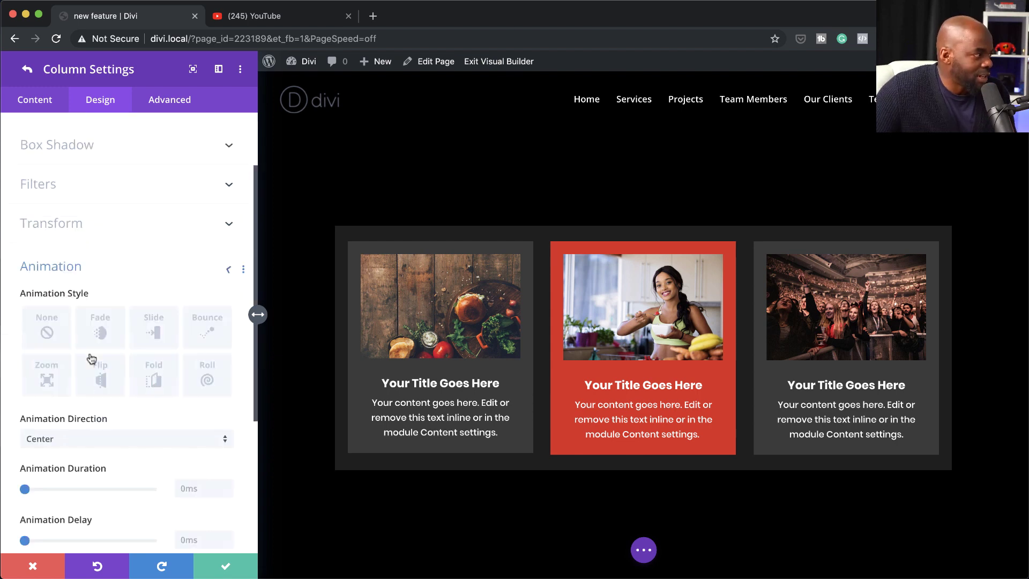
{"action": "left_click", "coordinate": [215, 201]}
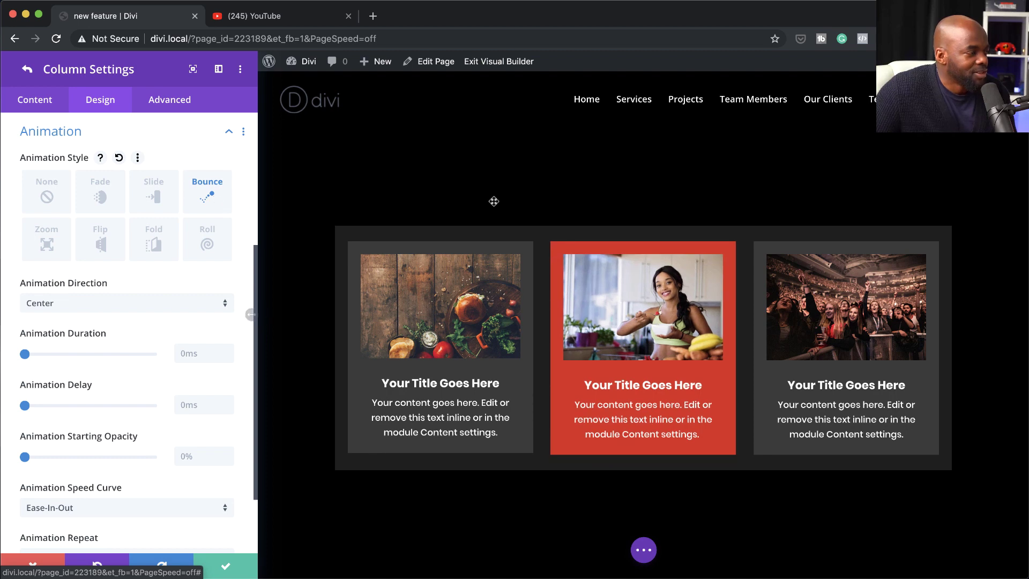
{"action": "mouse_move", "coordinate": [619, 320]}
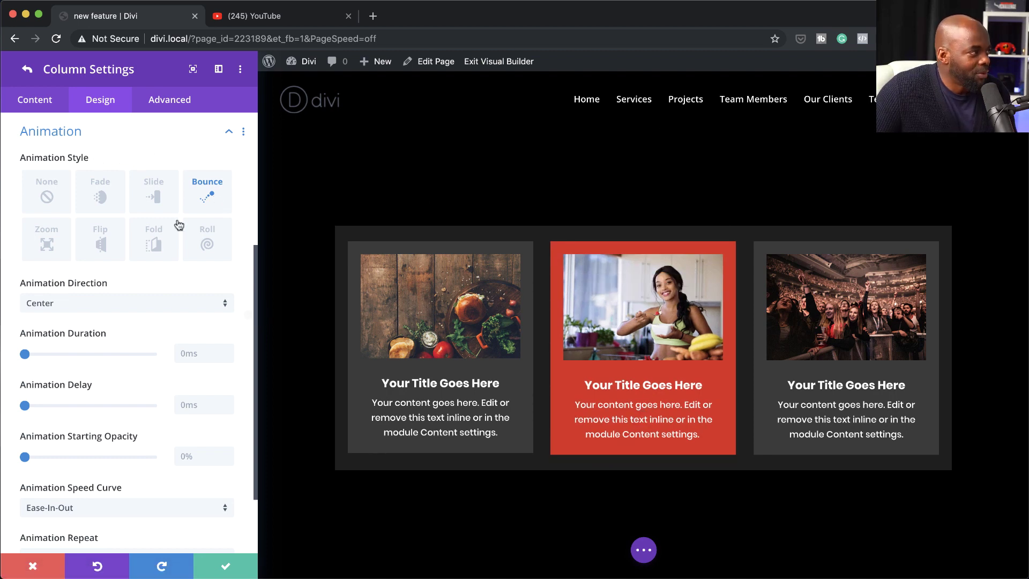
{"action": "left_click", "coordinate": [55, 198]}
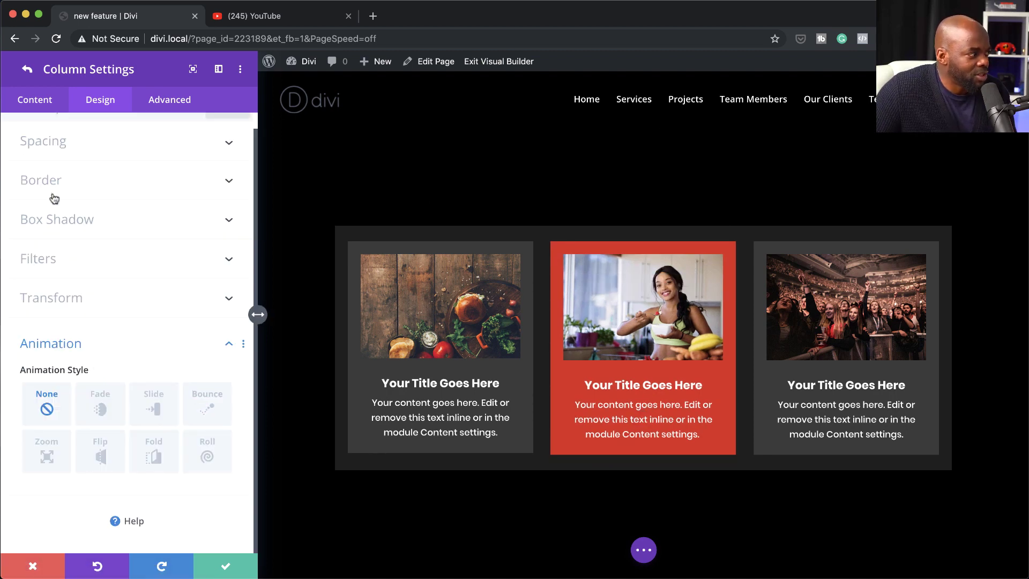
Scale the middle column to 106% by default and 112% on hover, and compare the two states.
{"action": "left_click", "coordinate": [116, 304]}
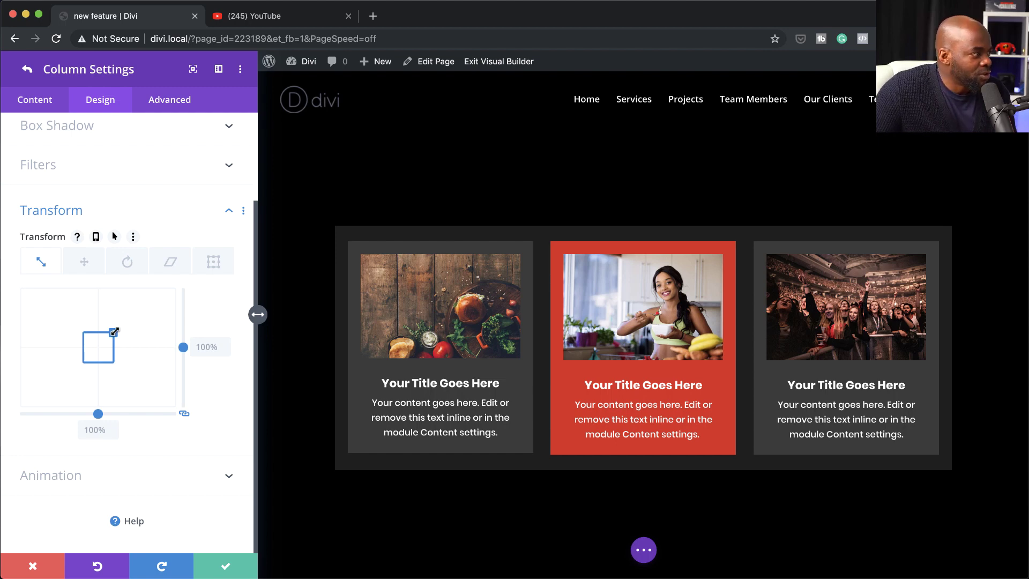
{"action": "left_click_drag", "start_coordinate": [113, 332], "coordinate": [116, 330]}
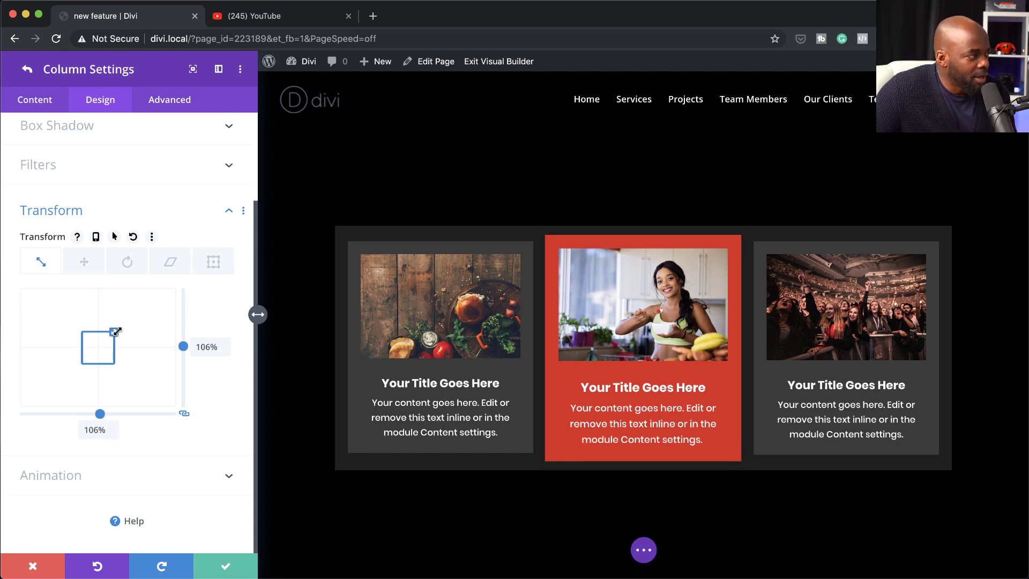
{"action": "left_click", "coordinate": [115, 236]}
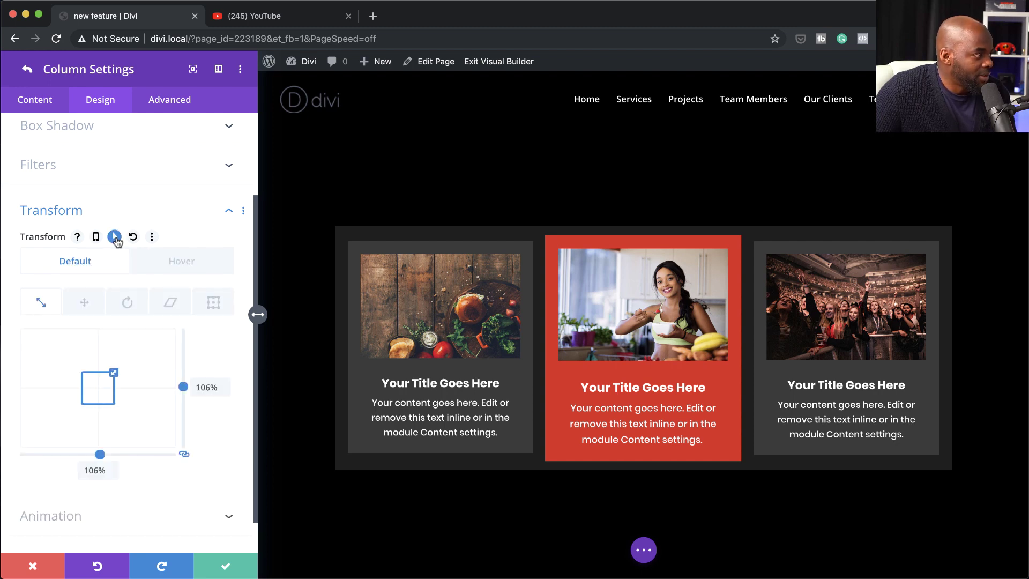
{"action": "left_click", "coordinate": [187, 261]}
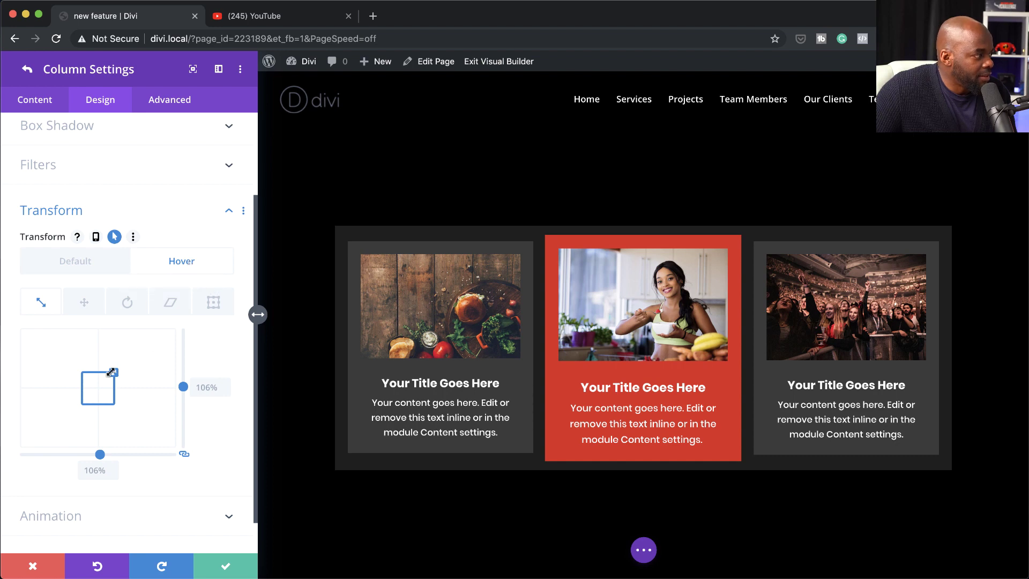
{"action": "left_click_drag", "start_coordinate": [114, 371], "coordinate": [116, 370]}
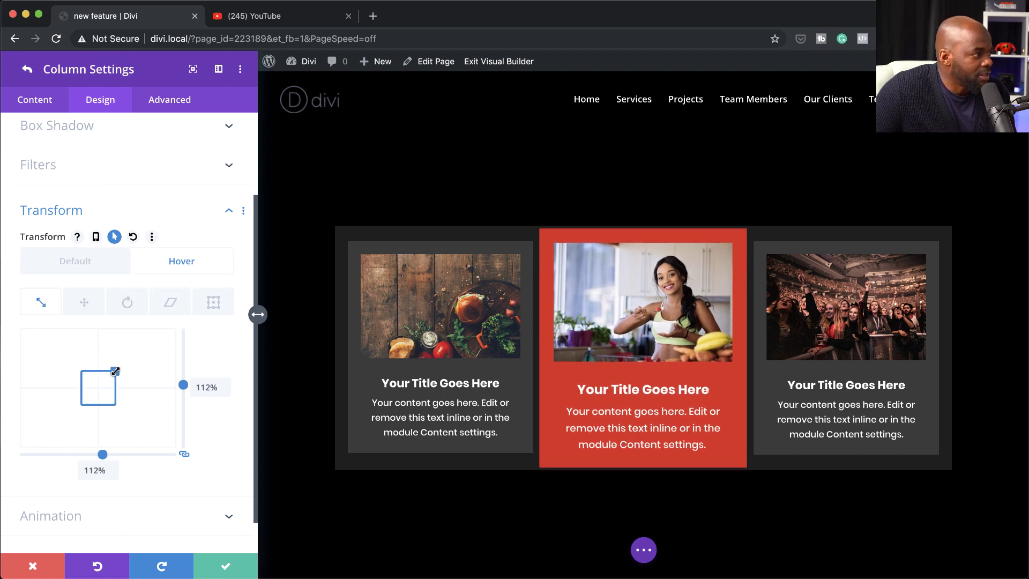
{"action": "left_click", "coordinate": [103, 270]}
{"action": "left_click", "coordinate": [170, 268]}
{"action": "left_click", "coordinate": [92, 265]}
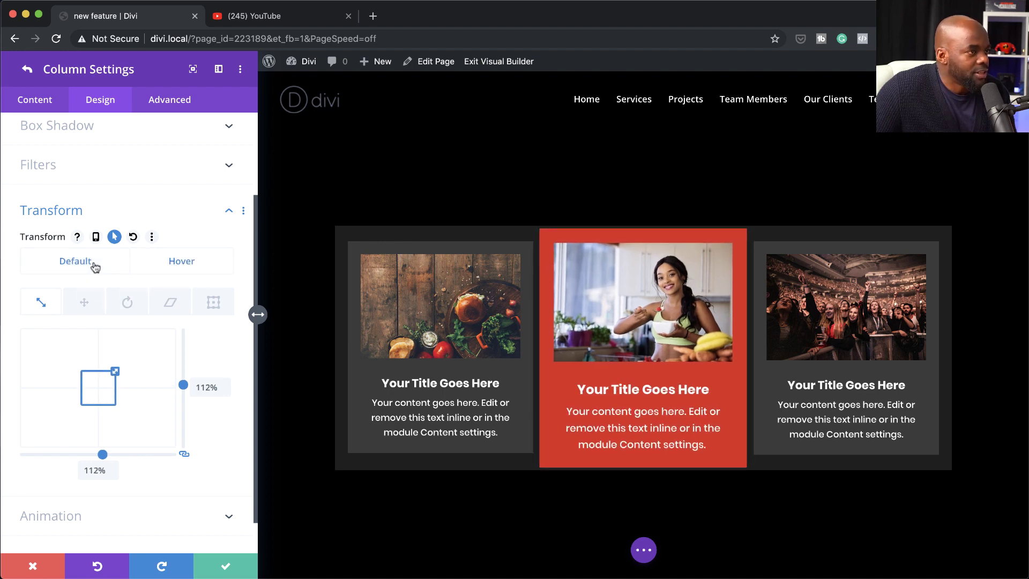
{"action": "left_click", "coordinate": [177, 261]}
{"action": "left_click", "coordinate": [117, 265]}
{"action": "left_click", "coordinate": [172, 261]}
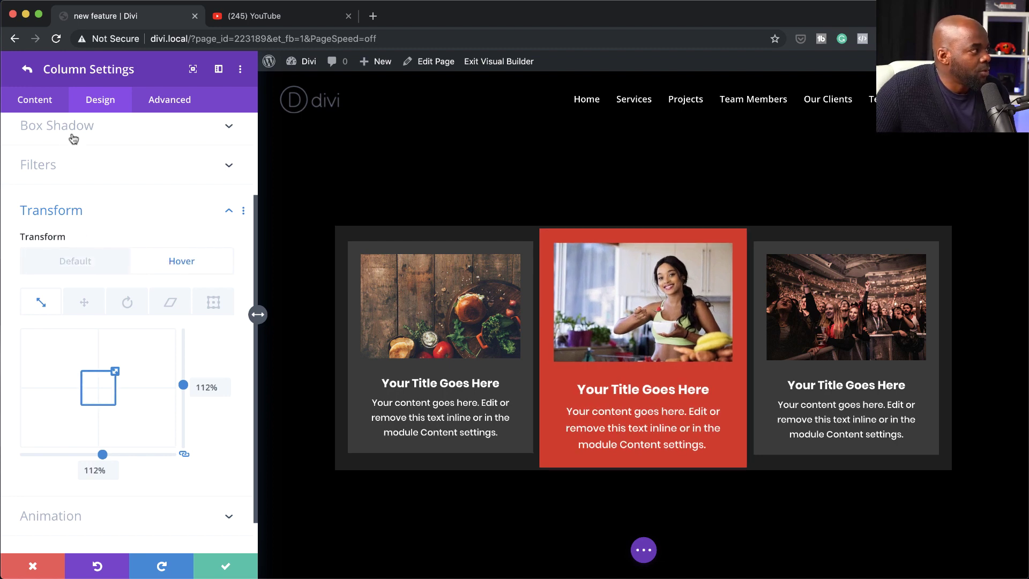
Round all four corners of the middle column to 4px and return to the row settings.
{"action": "left_click", "coordinate": [72, 167]}
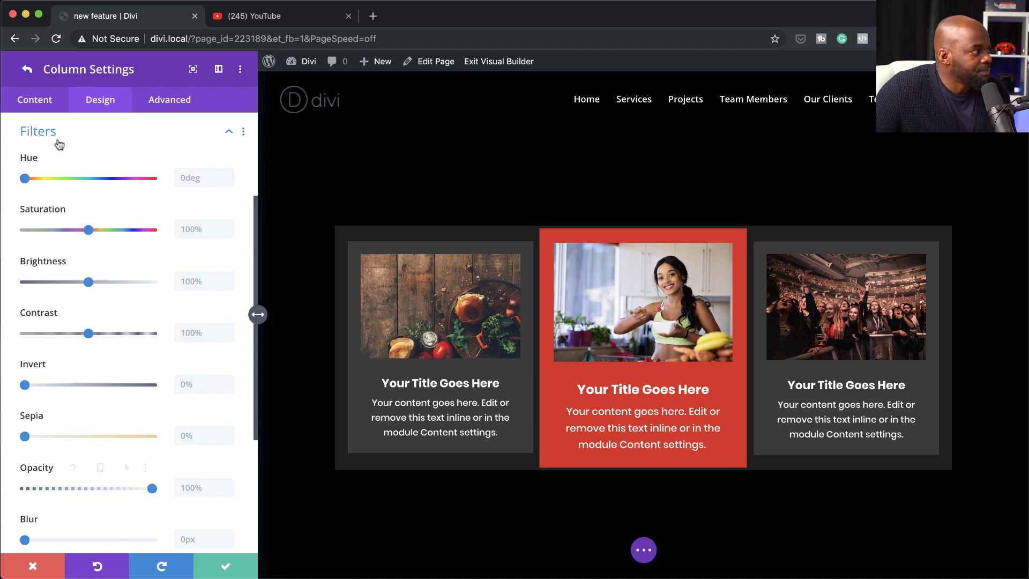
{"action": "scroll", "coordinate": [132, 261], "scroll_direction": "up", "scroll_amount": 3}
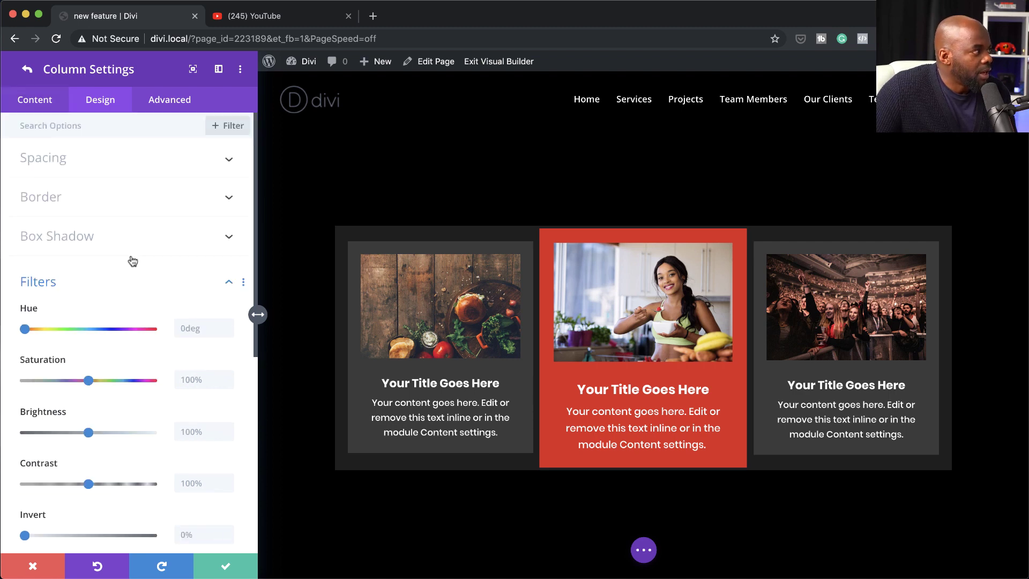
{"action": "left_click", "coordinate": [55, 202]}
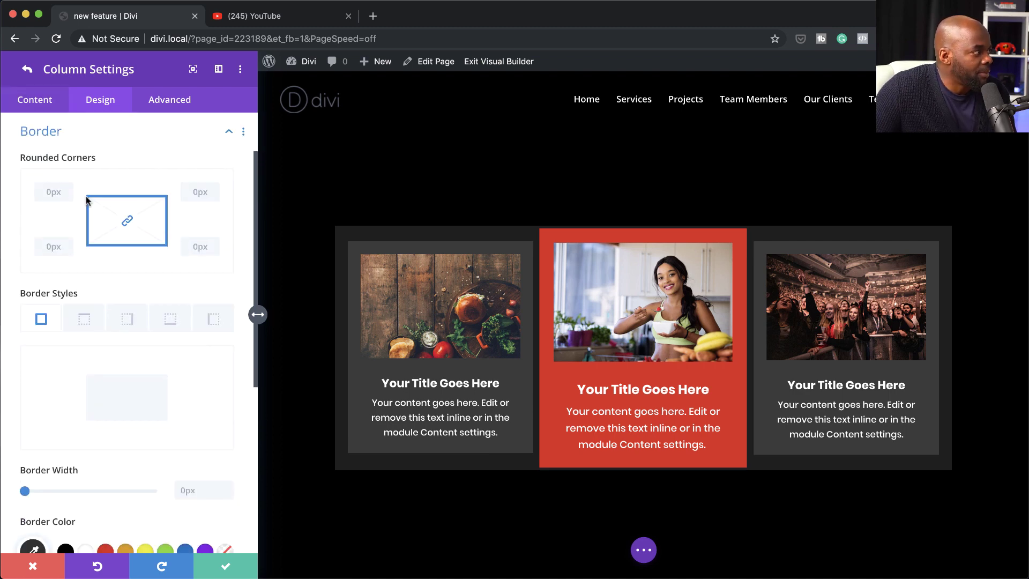
{"action": "left_click_drag", "start_coordinate": [51, 210], "coordinate": [62, 211]}
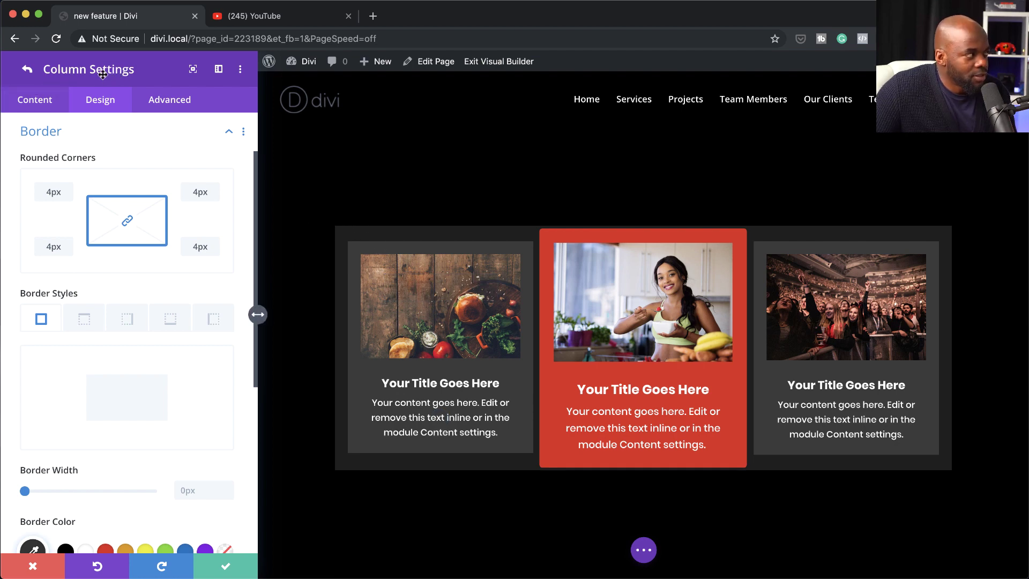
{"action": "left_click", "coordinate": [28, 71]}
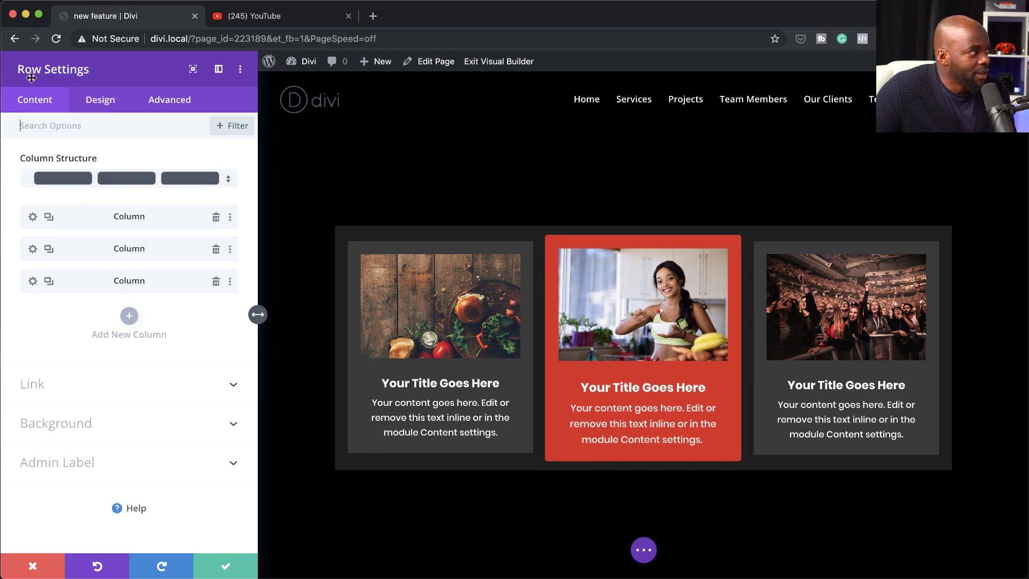
Set the row's linked top and bottom padding to 70px.
{"action": "left_click", "coordinate": [101, 106]}
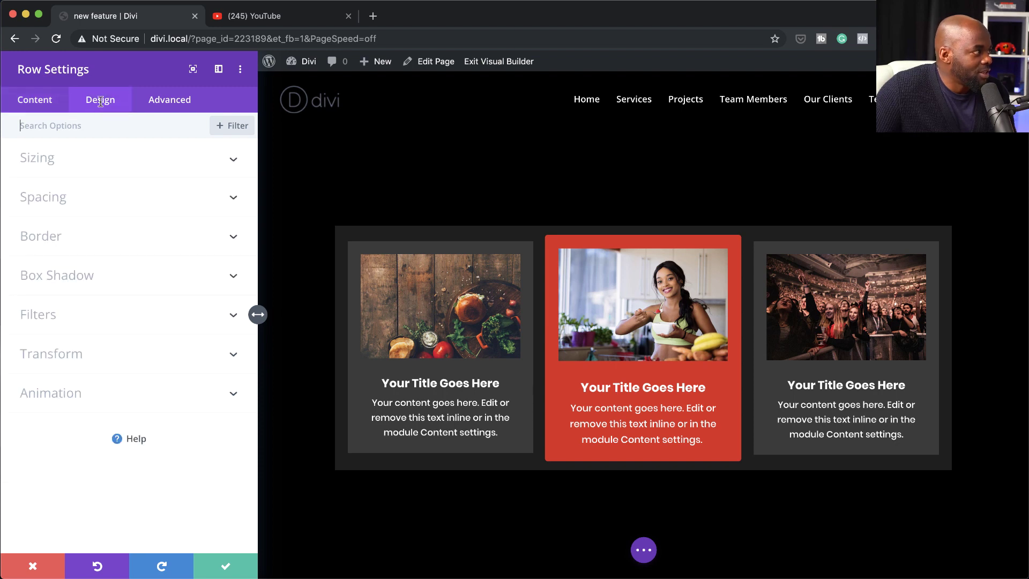
{"action": "left_click", "coordinate": [58, 201]}
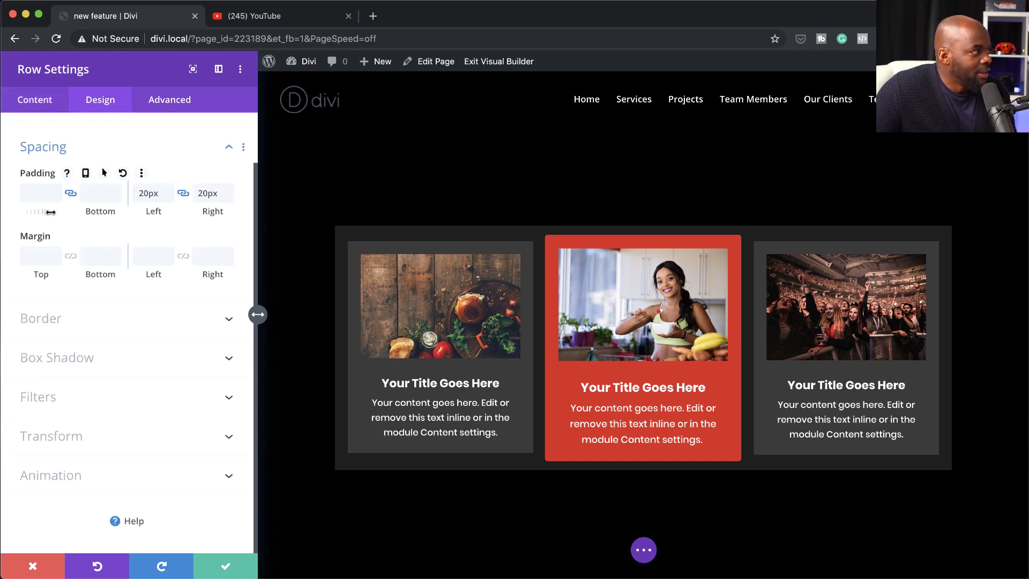
{"action": "left_click_drag", "start_coordinate": [38, 213], "coordinate": [95, 208]}
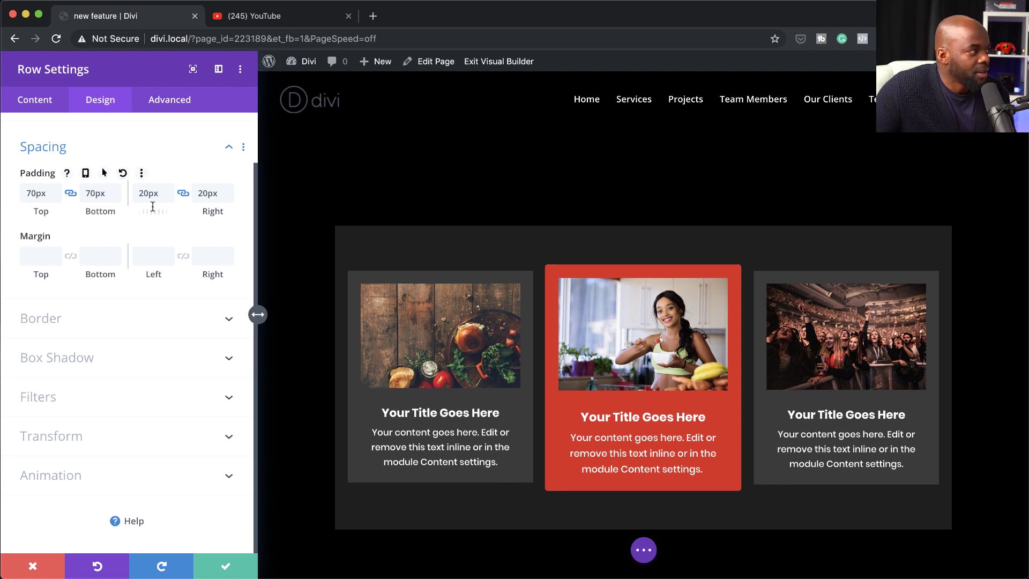
Set the row's width to 90% in its sizing options.
{"action": "left_click", "coordinate": [43, 102]}
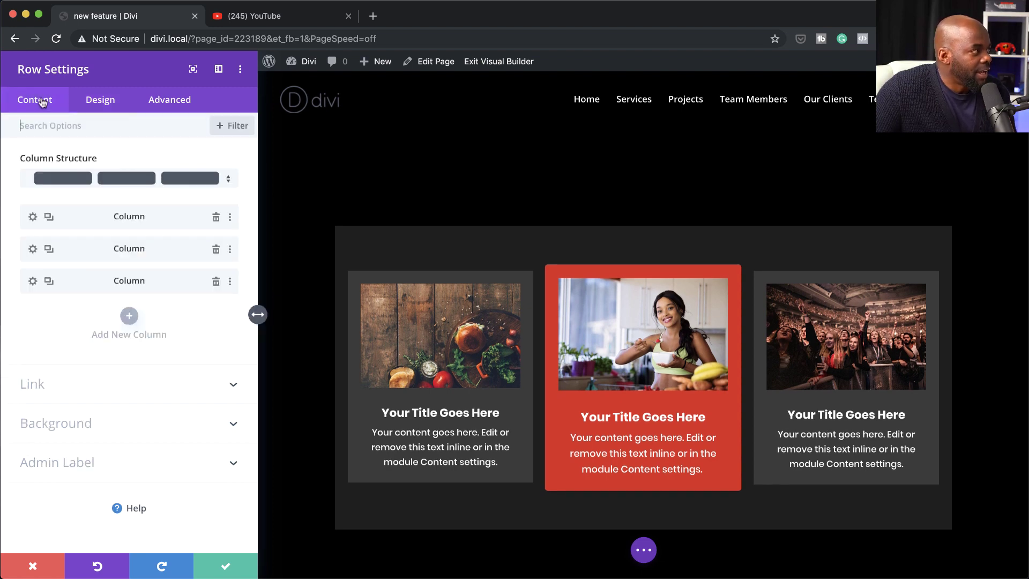
{"action": "left_click", "coordinate": [107, 105]}
{"action": "left_click", "coordinate": [81, 160]}
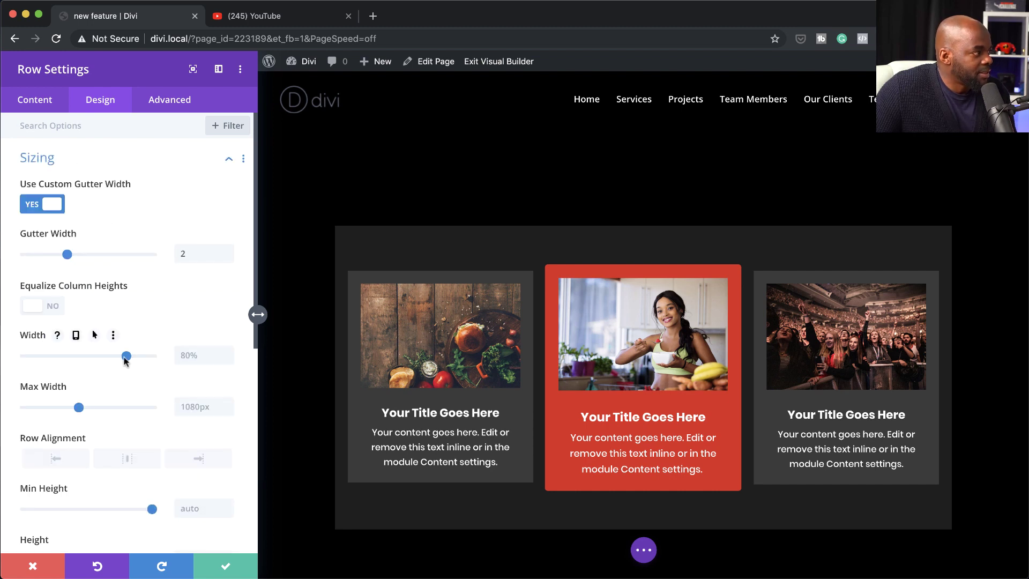
{"action": "left_click_drag", "start_coordinate": [130, 358], "coordinate": [140, 361]}
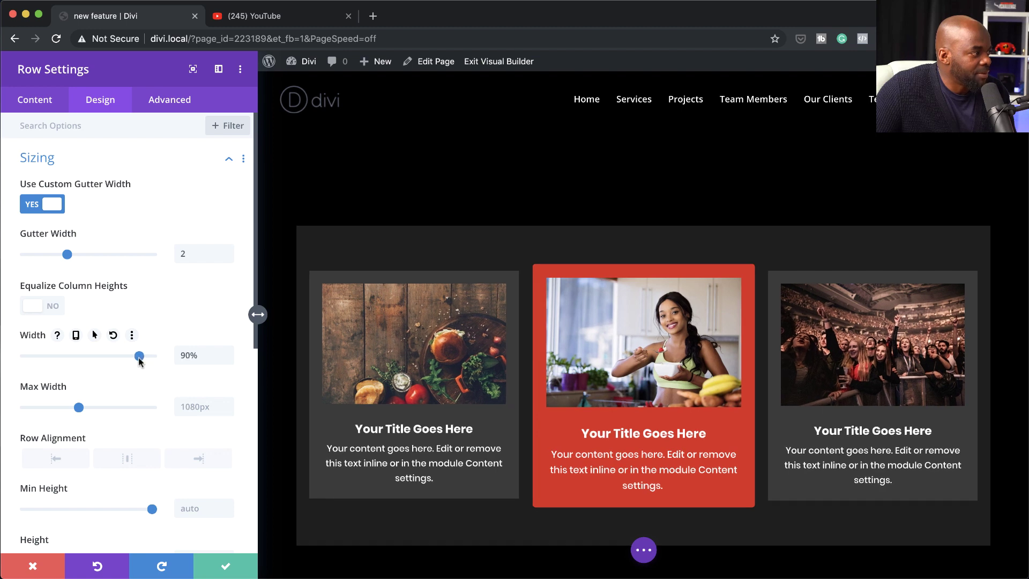
Set the row's maximum width to 90% and align the row to the center.
{"action": "left_click", "coordinate": [199, 409]}
{"action": "type", "text": "90%"}
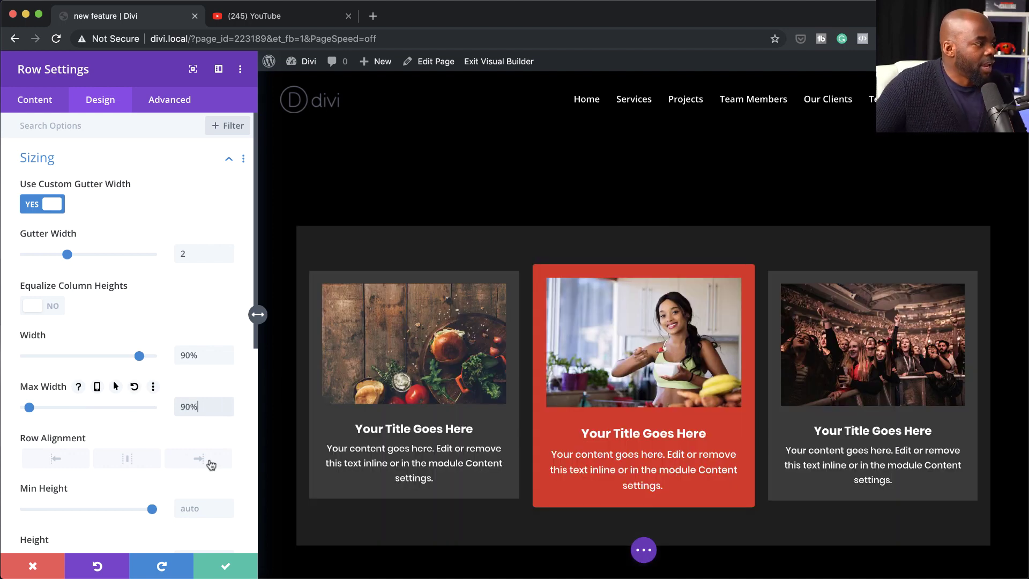
{"action": "left_click", "coordinate": [135, 467]}
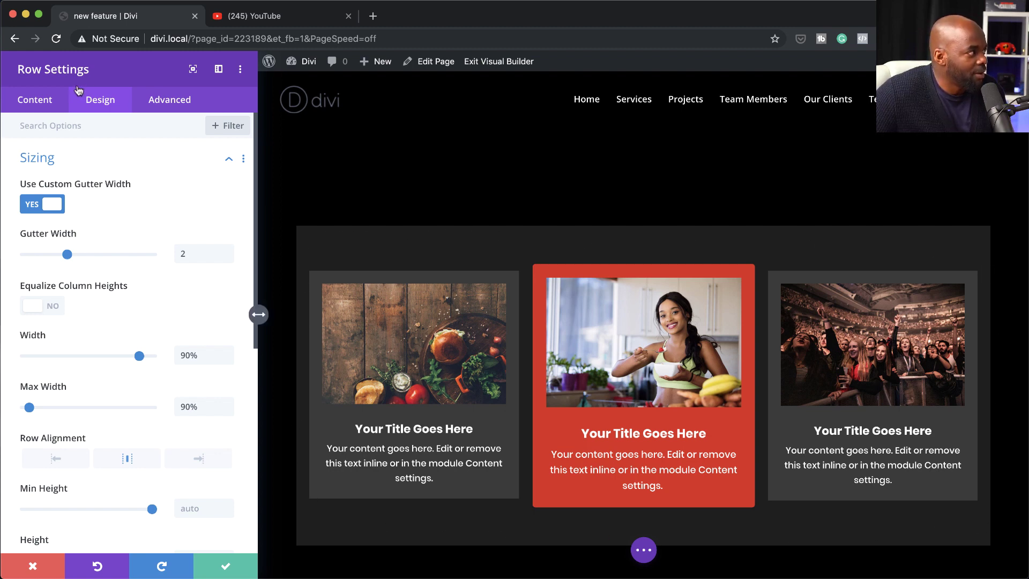
{"action": "left_click", "coordinate": [52, 104]}
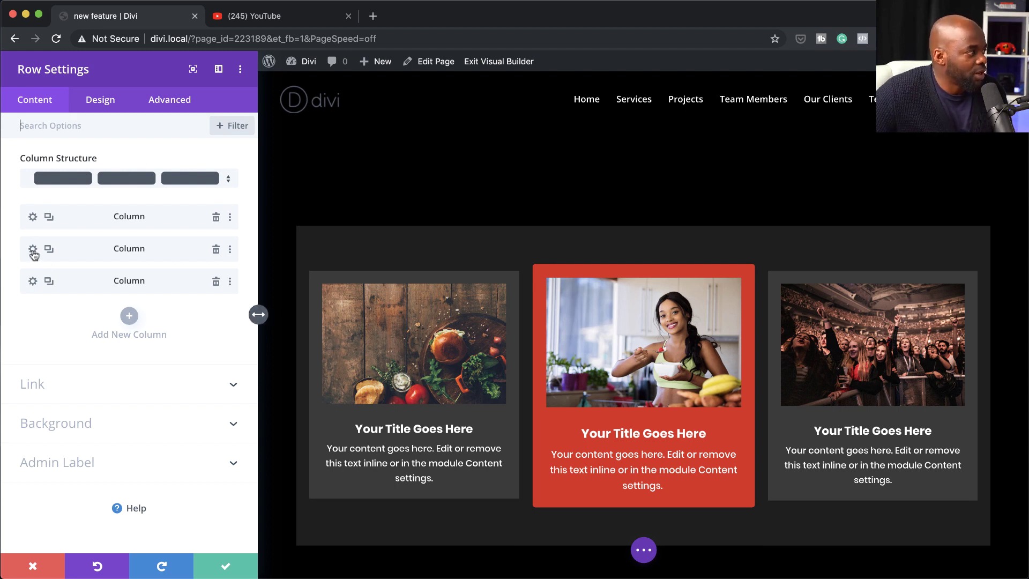
{"action": "mouse_move", "coordinate": [667, 328]}
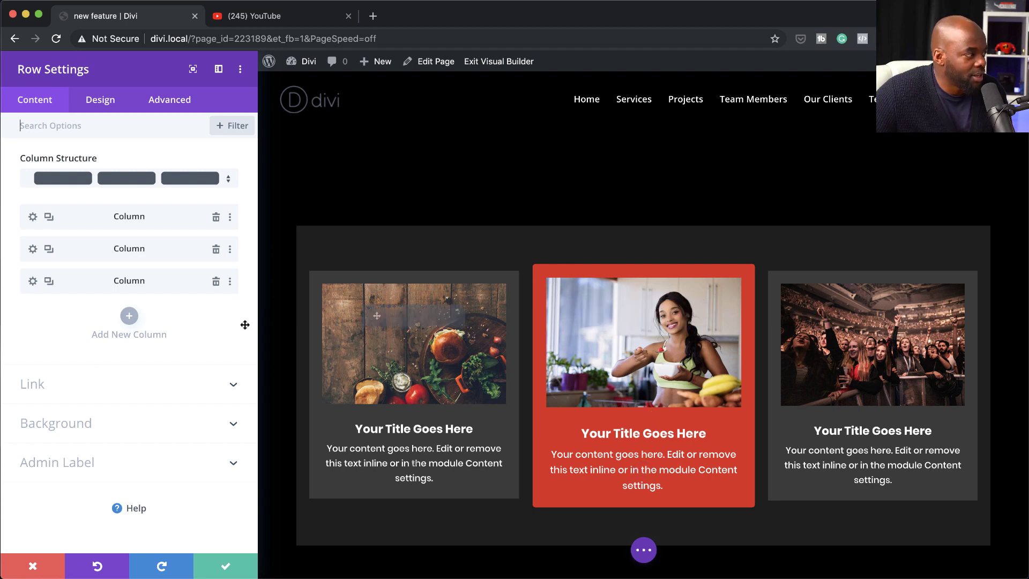
{"action": "left_click", "coordinate": [33, 250]}
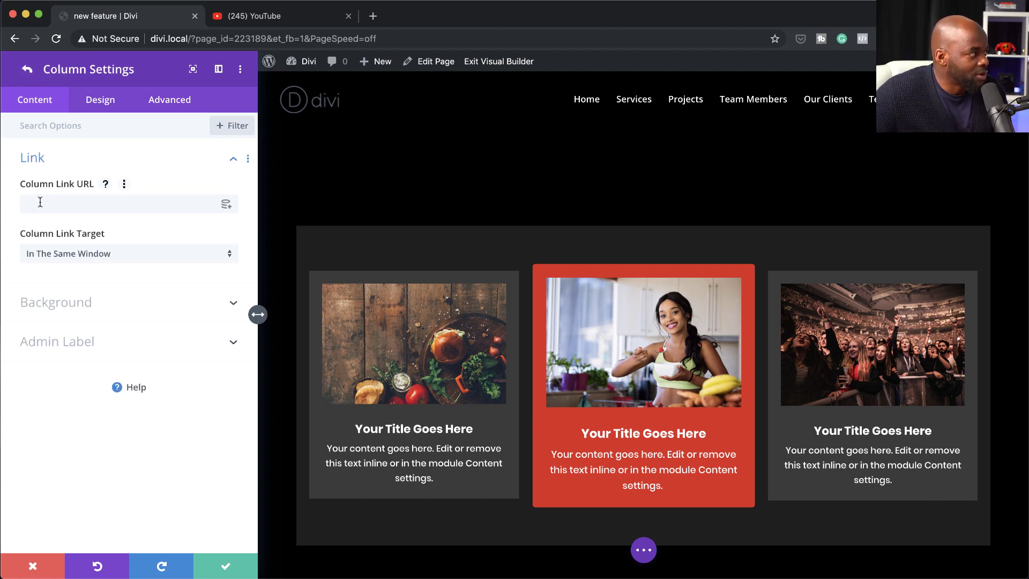
{"action": "left_click", "coordinate": [262, 16]}
{"action": "left_click", "coordinate": [302, 39]}
{"action": "key", "text": "super+c"}
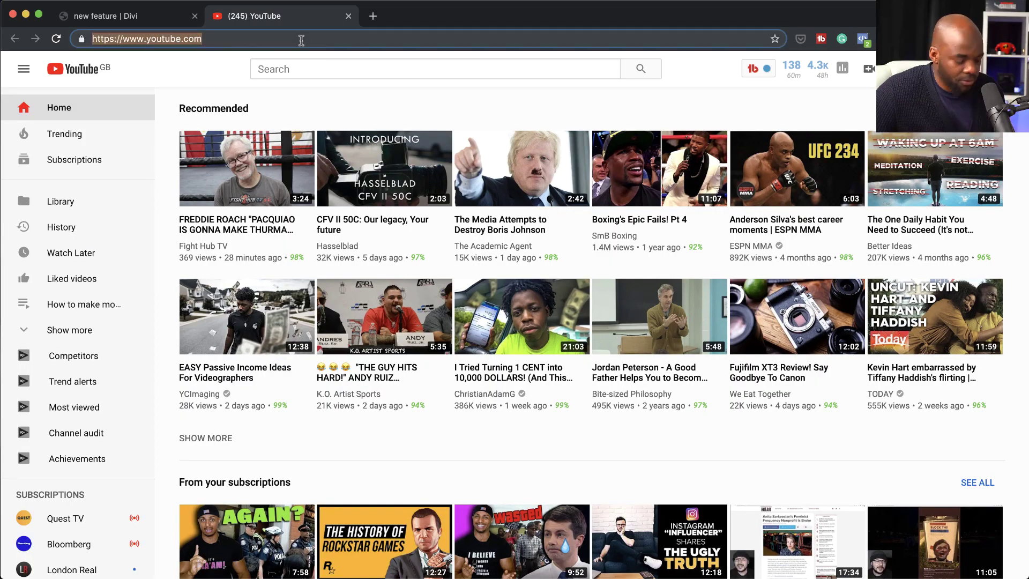
{"action": "left_click", "coordinate": [169, 19]}
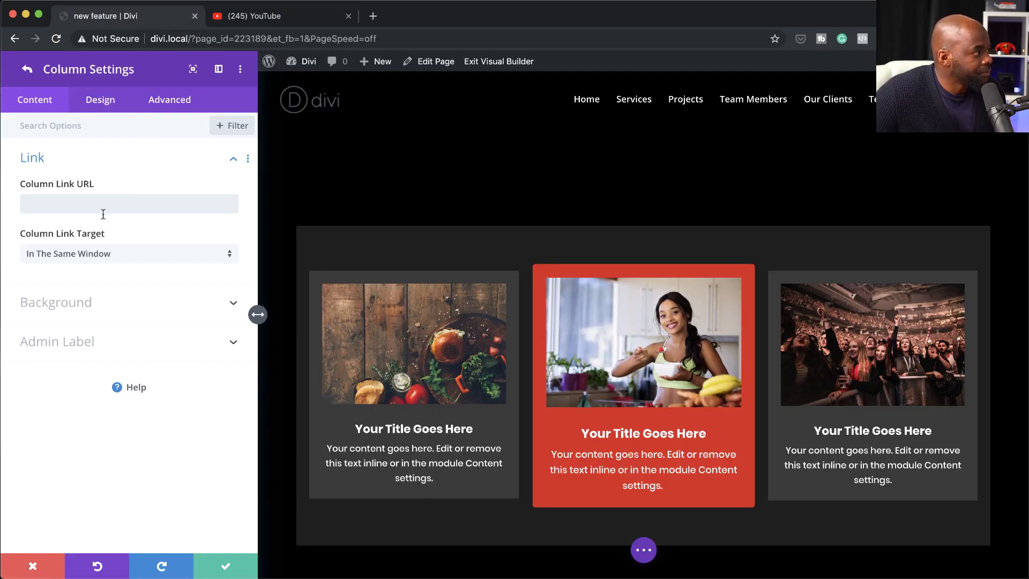
{"action": "key", "text": "super+v"}
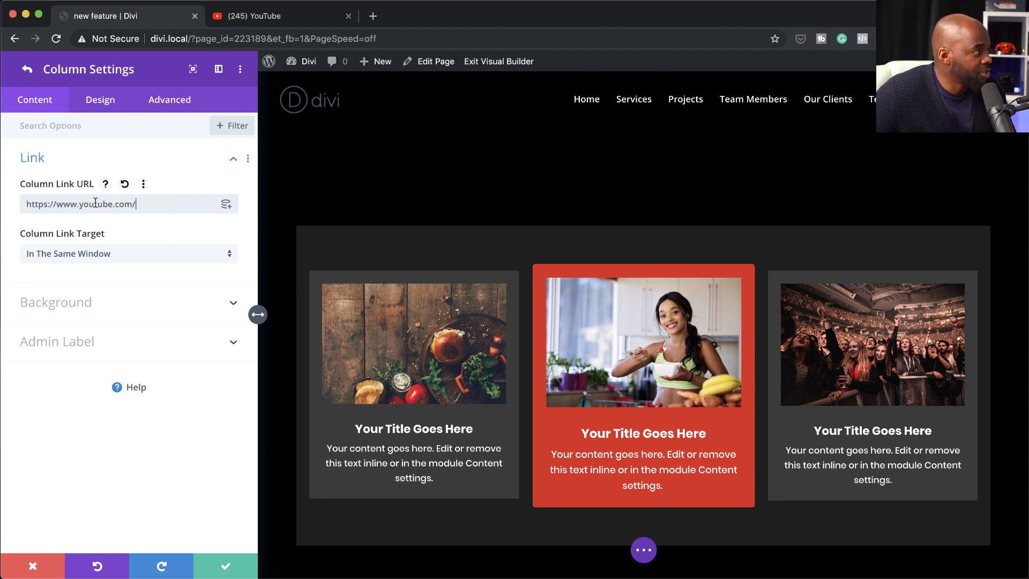
Make the middle column's link open in a new tab, and save the column and row settings.
{"action": "left_click", "coordinate": [101, 253]}
{"action": "left_click", "coordinate": [100, 289]}
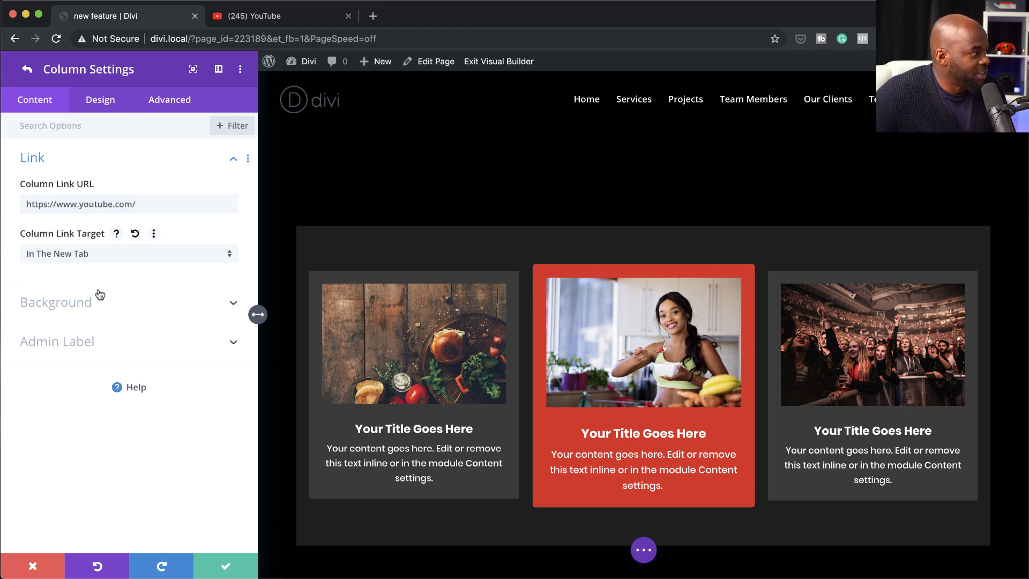
{"action": "left_click", "coordinate": [229, 569]}
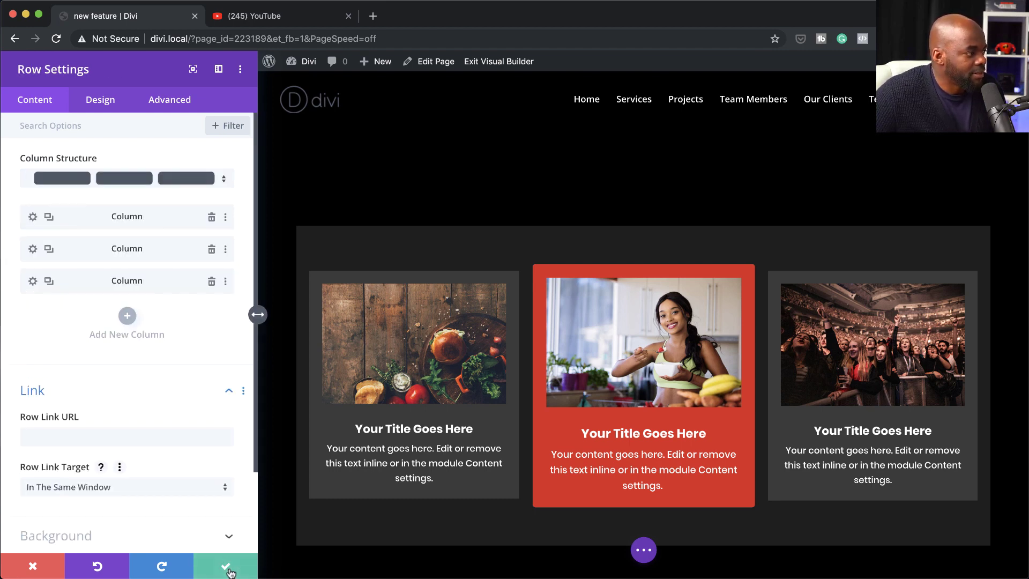
{"action": "left_click", "coordinate": [227, 571]}
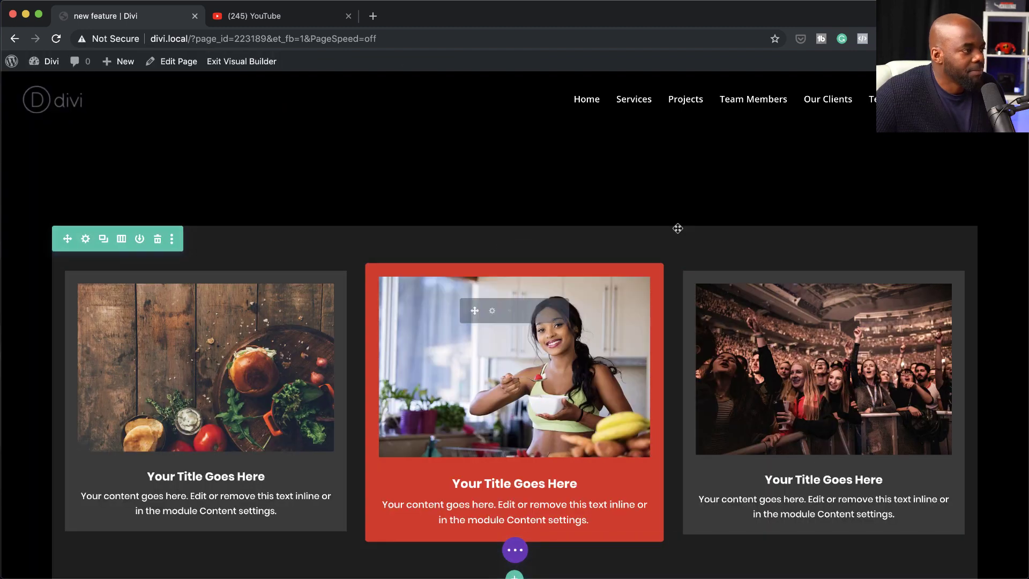
Reduce the section's linked top and bottom padding directly on the page to bring the row closer to the header.
{"action": "scroll", "coordinate": [889, 341], "scroll_direction": "down", "scroll_amount": 3}
{"action": "scroll", "coordinate": [825, 429], "scroll_direction": "up", "scroll_amount": 2}
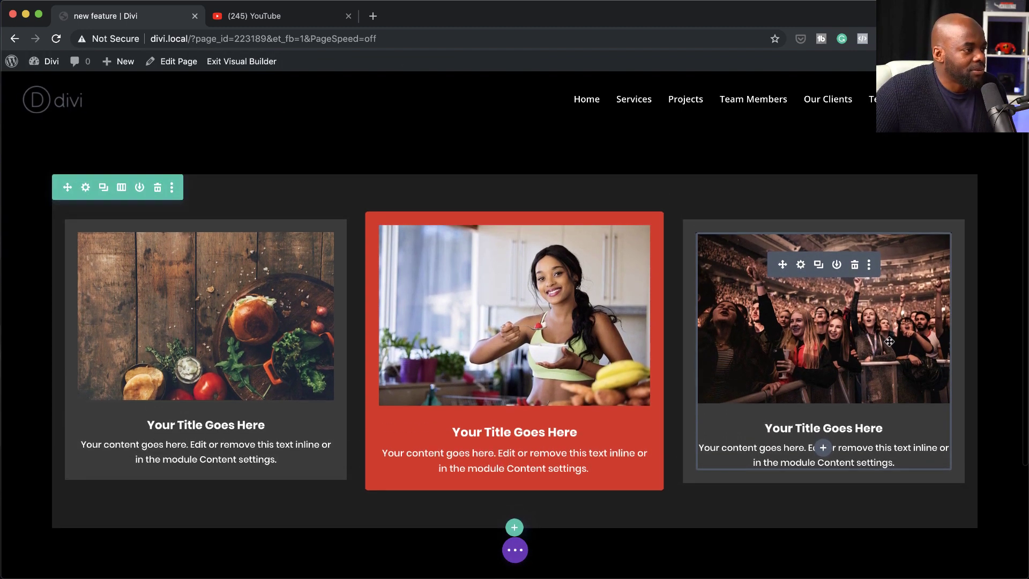
{"action": "scroll", "coordinate": [512, 145], "scroll_direction": "up", "scroll_amount": 3}
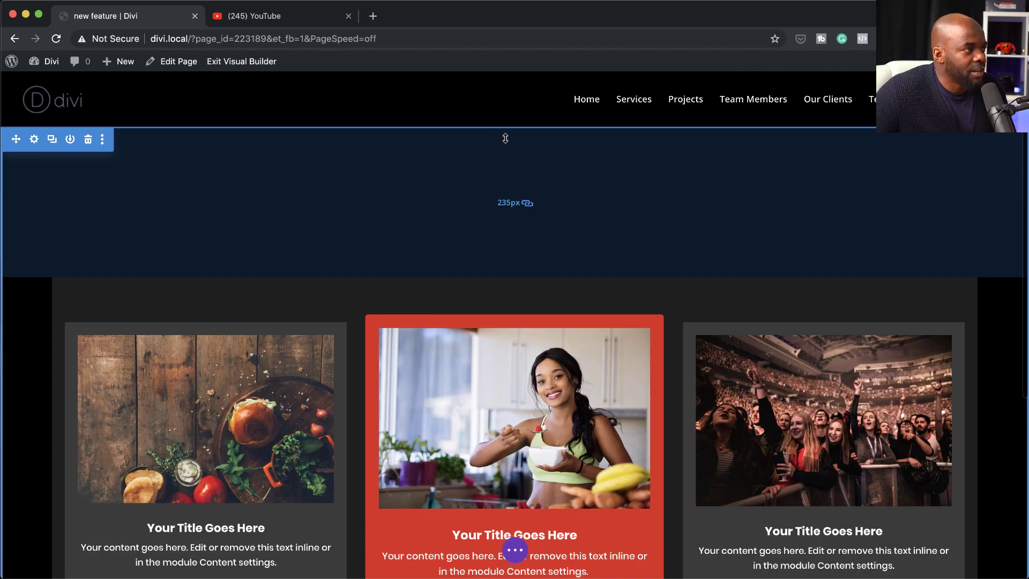
{"action": "left_click_drag", "start_coordinate": [510, 130], "coordinate": [516, 37]}
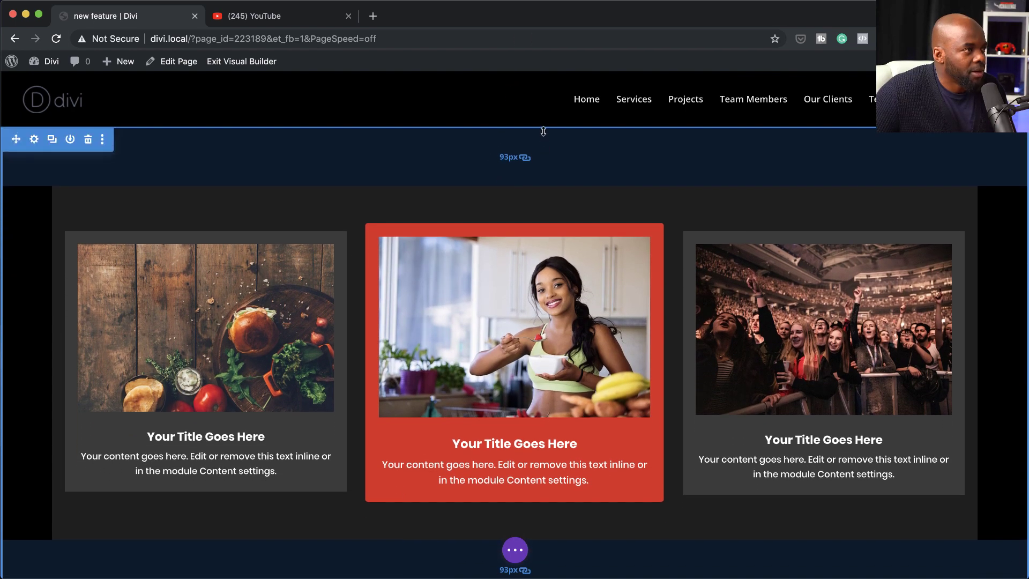
{"action": "left_click_drag", "start_coordinate": [543, 131], "coordinate": [544, 113]}
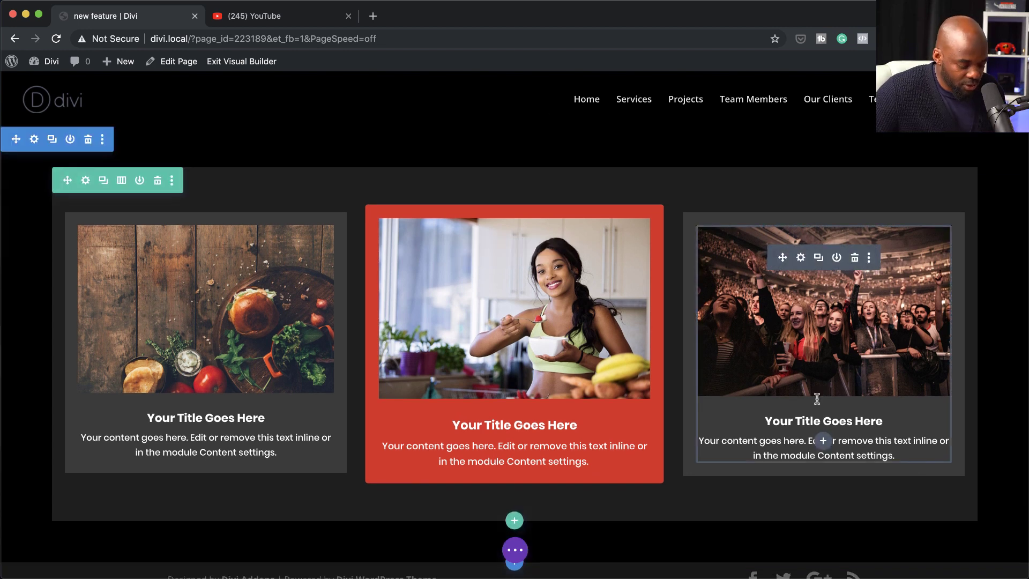
Save the page and exit the Visual Builder to test the middle column's link on the live page.
{"action": "key", "text": "super+s"}
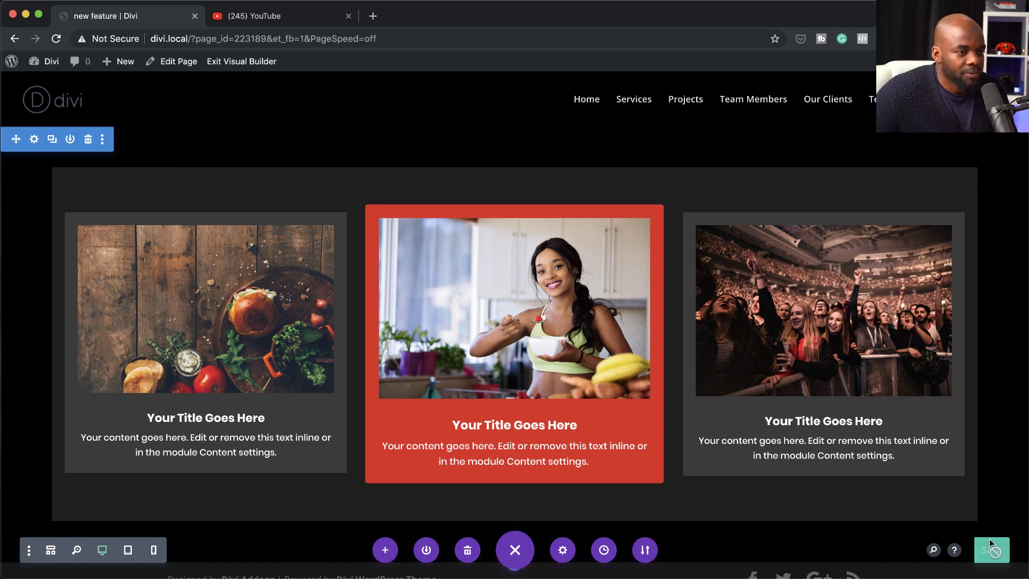
{"action": "left_click", "coordinate": [265, 62]}
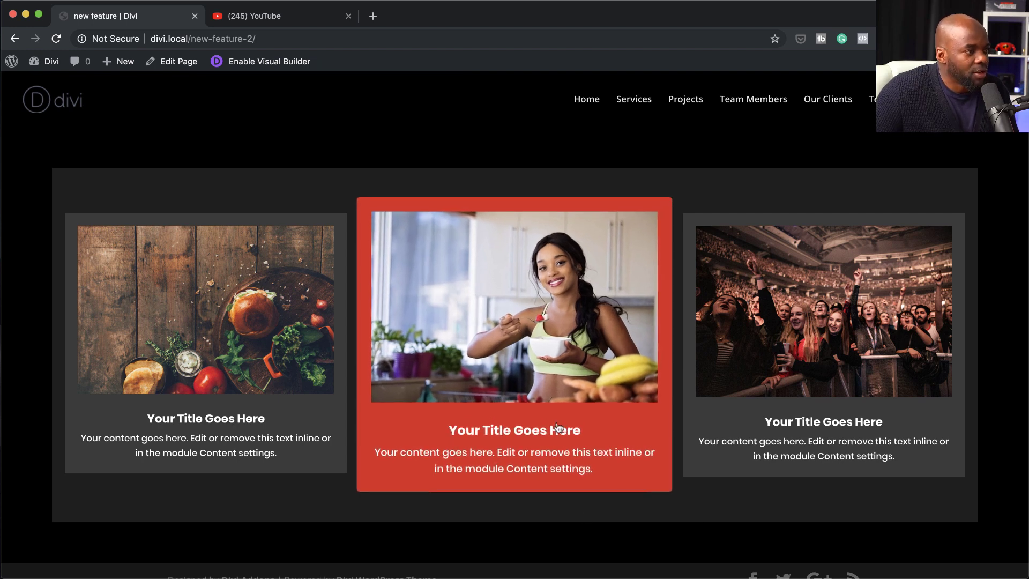
{"action": "left_click", "coordinate": [511, 397]}
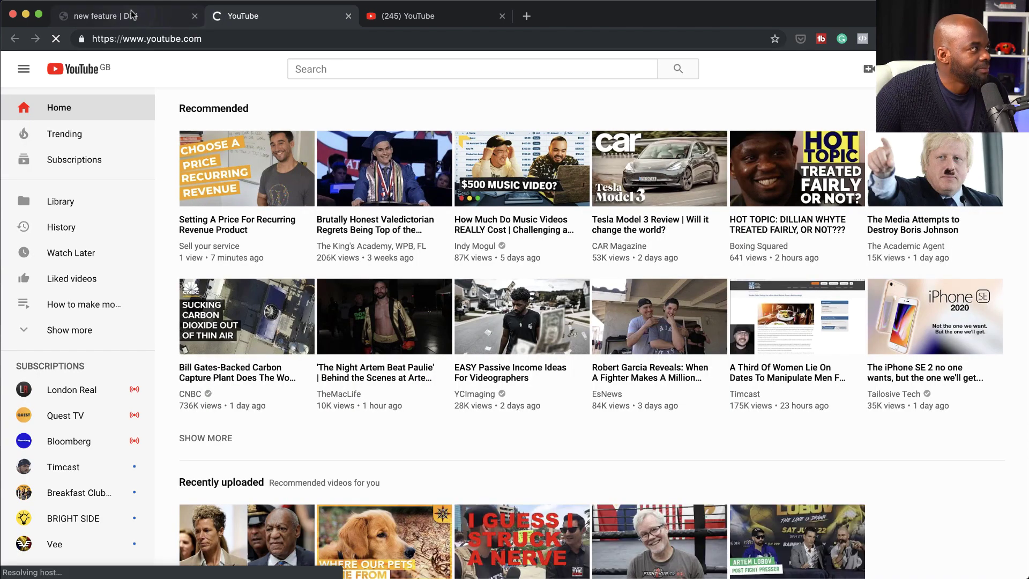
{"action": "left_click", "coordinate": [131, 18]}
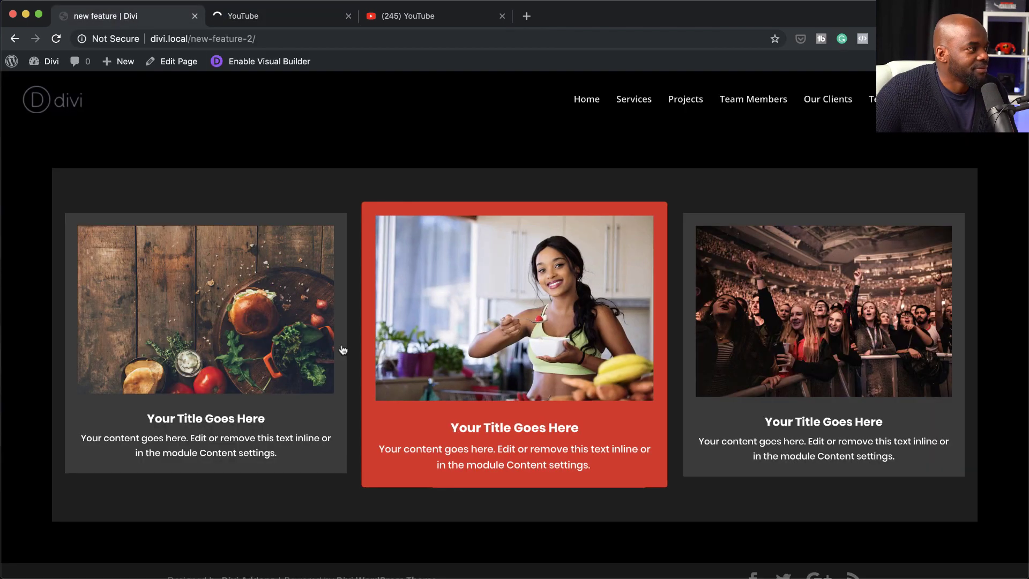